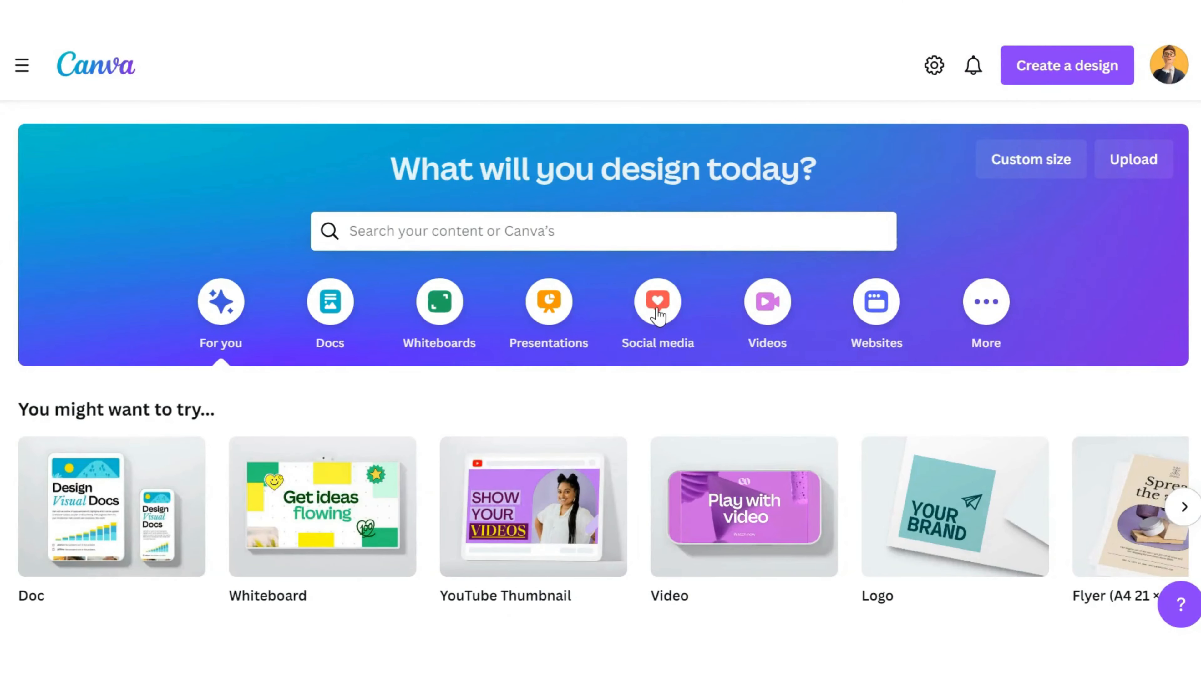
# Step: Look through the social media design formats for Instagram, Facebook and LinkedIn
pyautogui.click(657, 316)
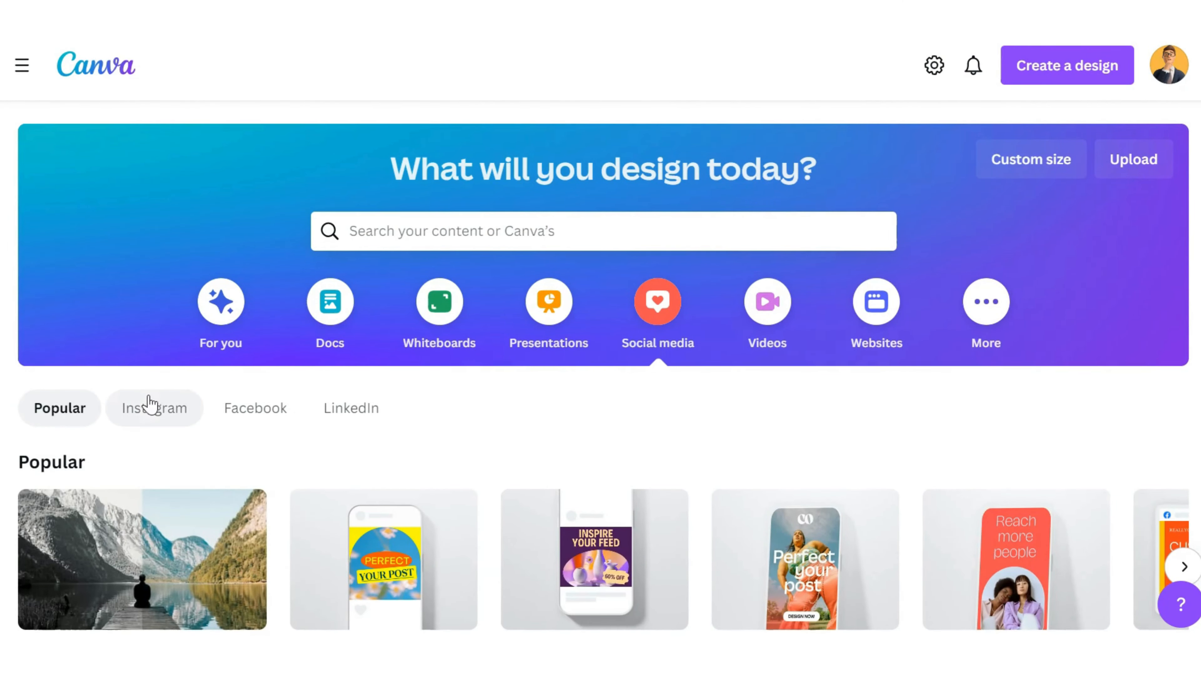
pyautogui.click(149, 412)
pyautogui.click(246, 412)
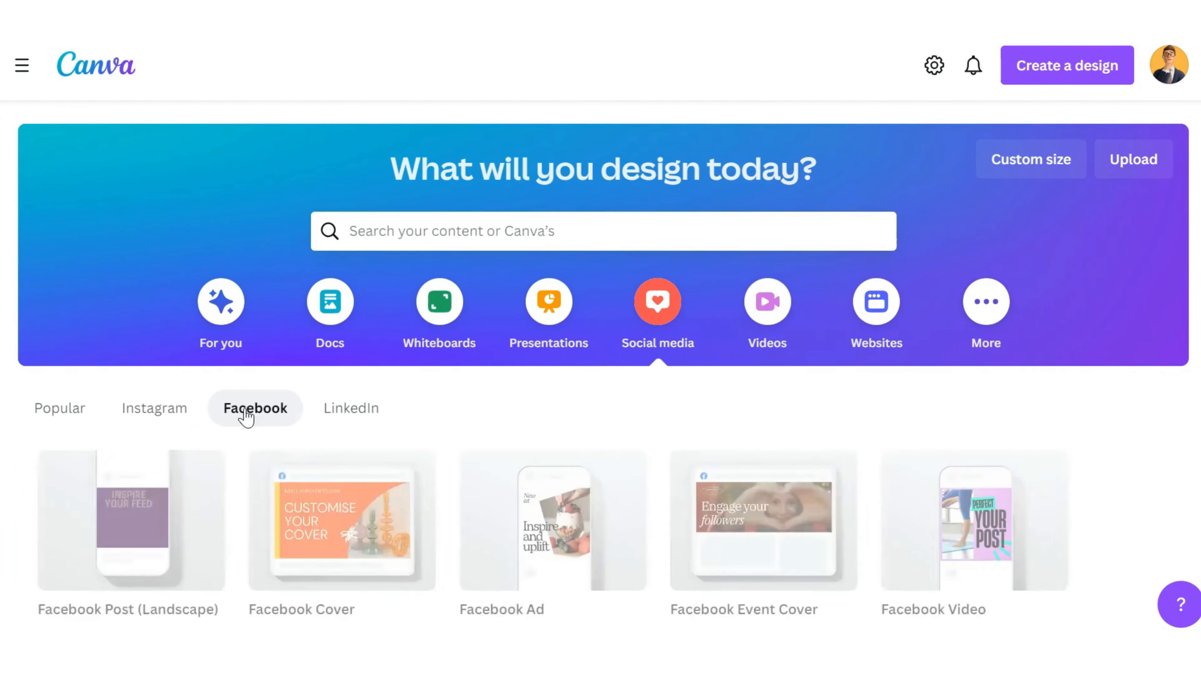
pyautogui.click(335, 410)
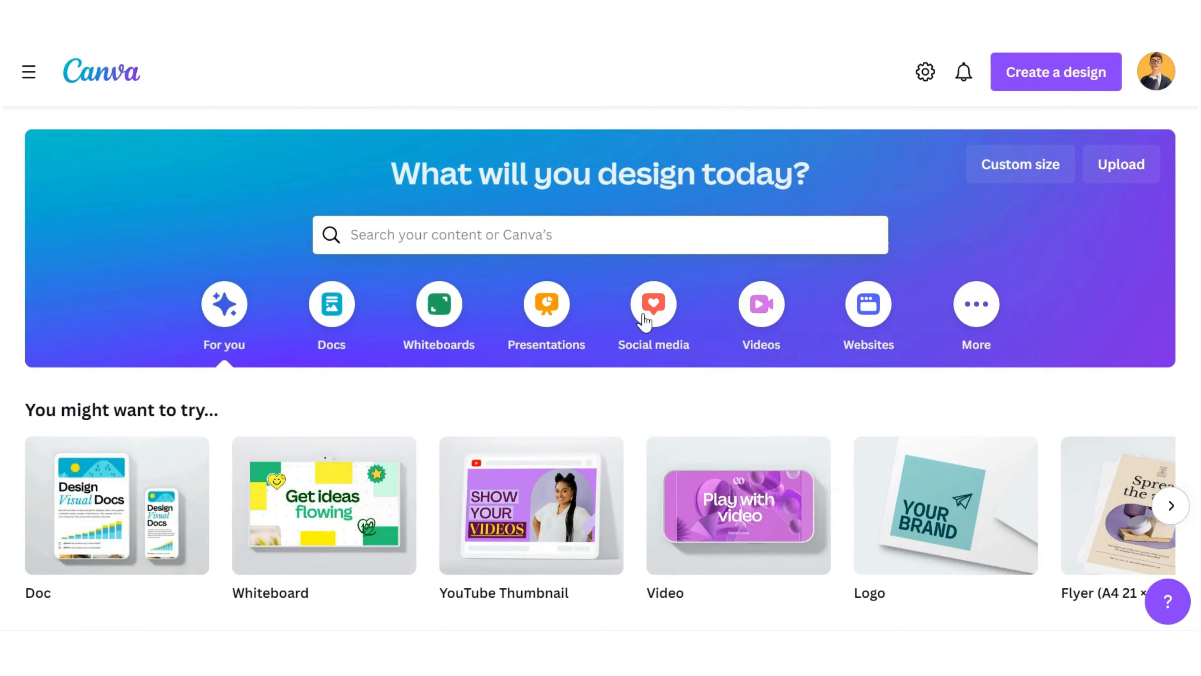
# Step: View the popular social media design formats on the home page
pyautogui.click(653, 310)
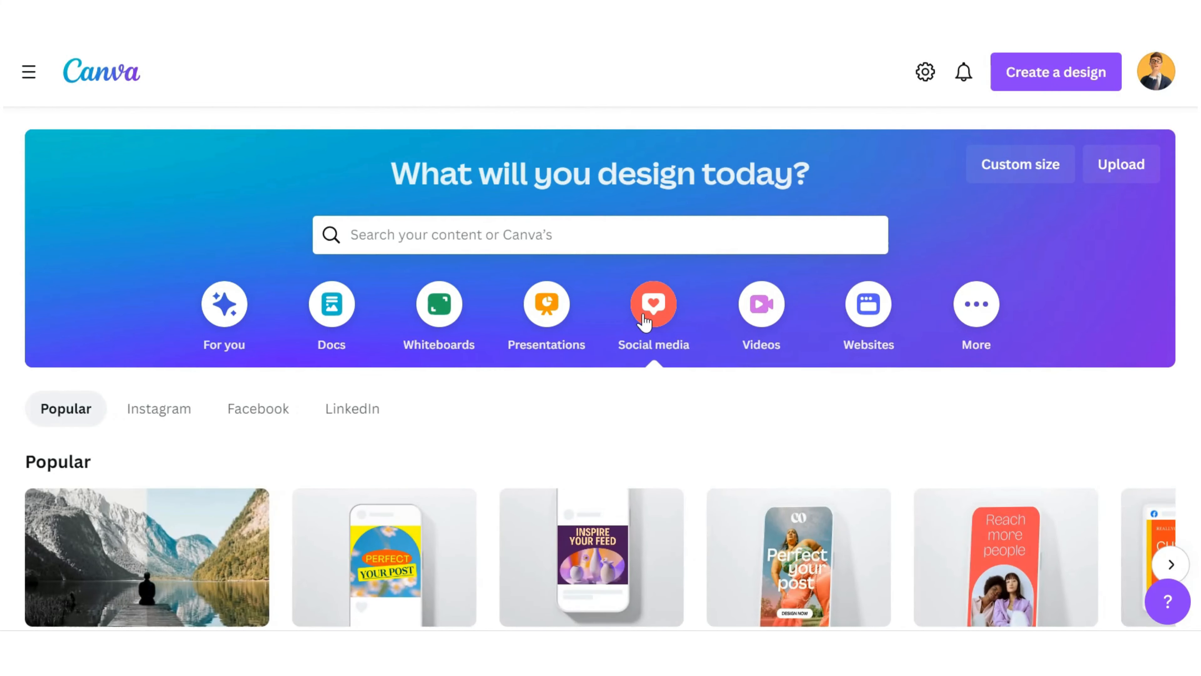
pyautogui.scroll(-4, 645, 323)
pyautogui.moveTo(645, 322)
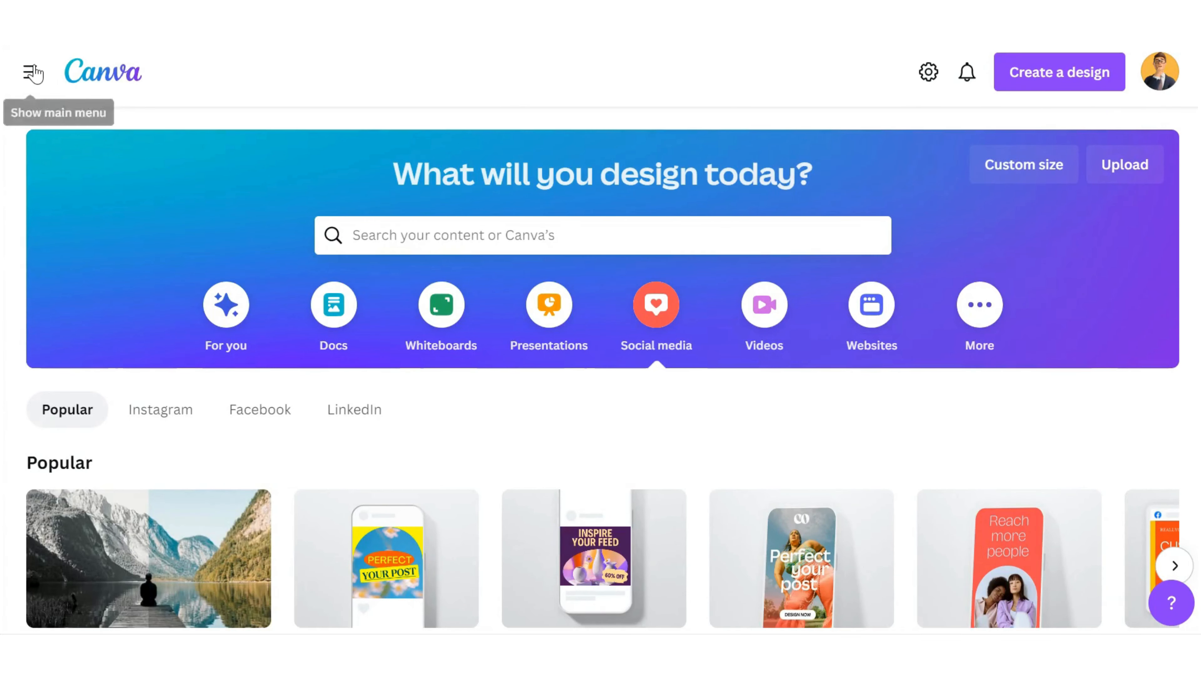
# Step: Open the Content Planner from the recommended apps
pyautogui.click(31, 71)
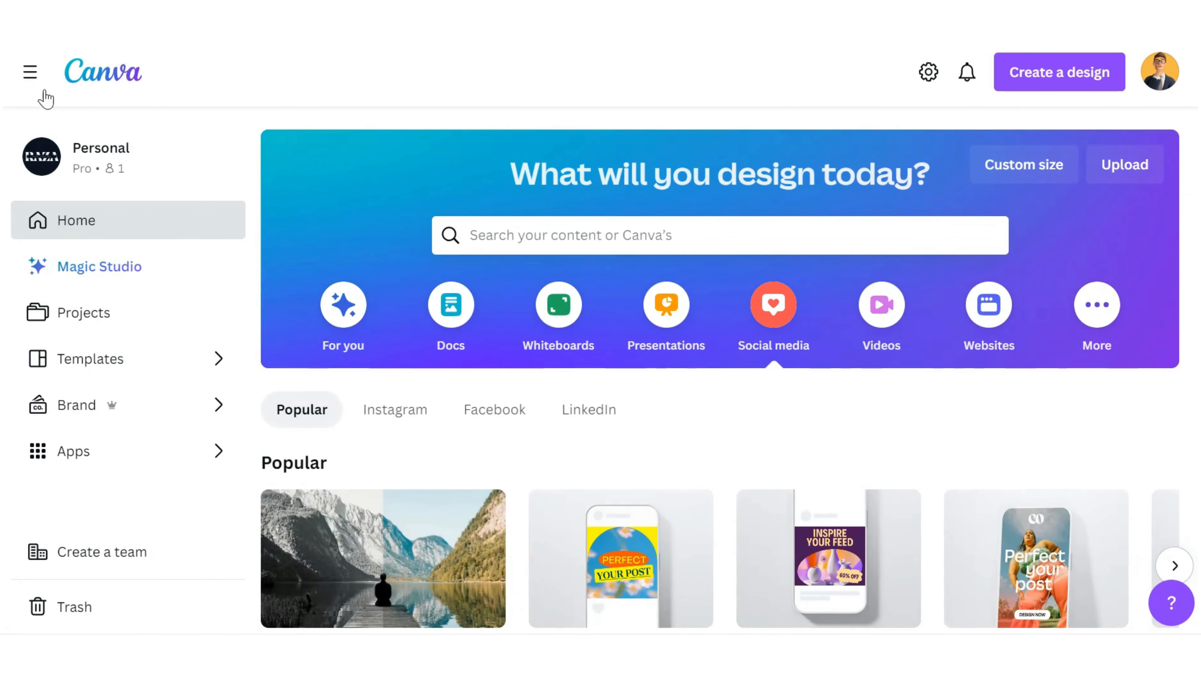
pyautogui.click(183, 451)
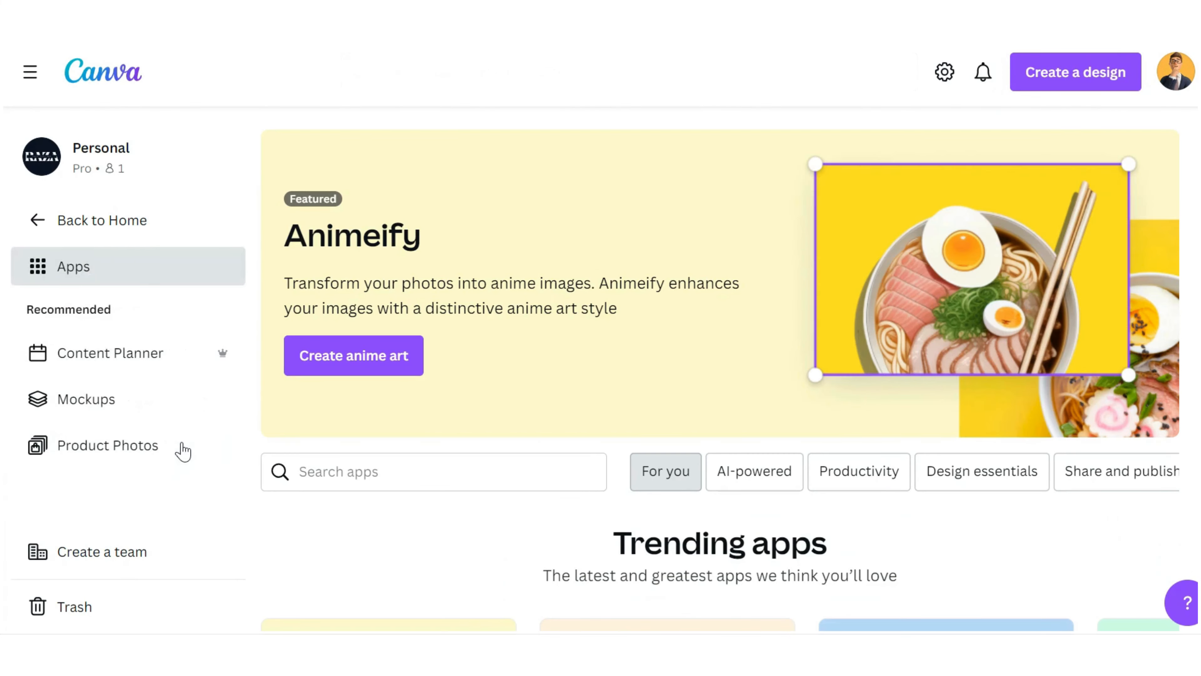
pyautogui.click(173, 365)
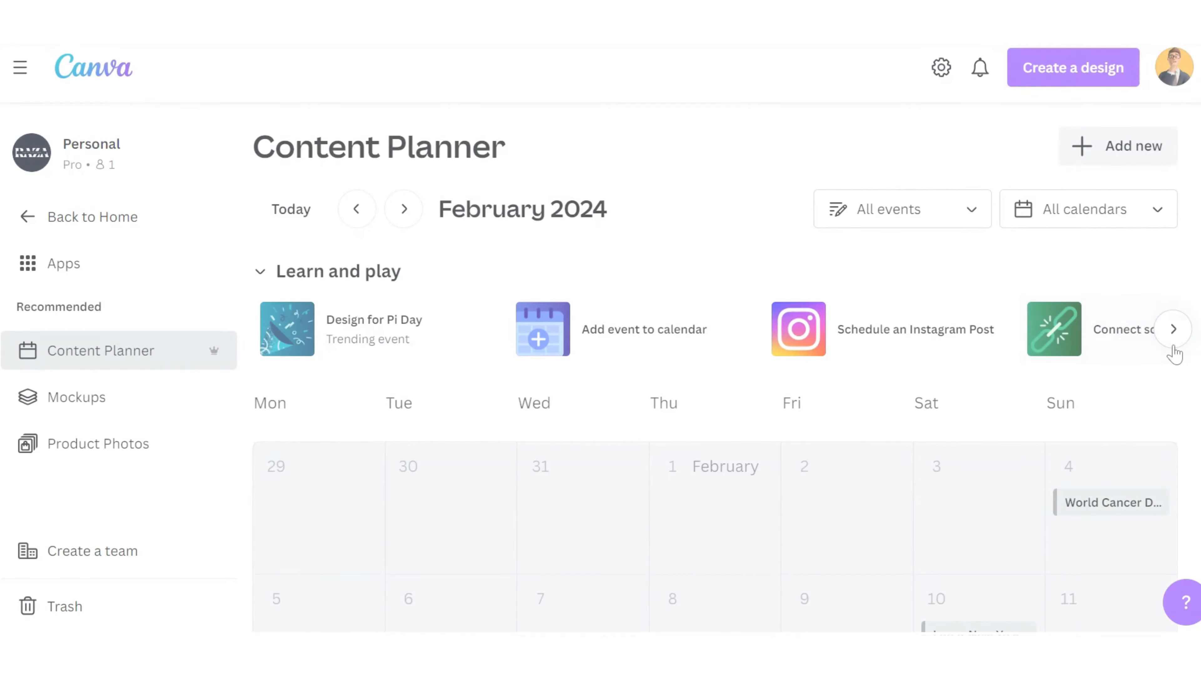
# Step: Look over the planner's Learn and play suggestions and the February 2024 calendar
pyautogui.click(1175, 332)
pyautogui.click(1174, 330)
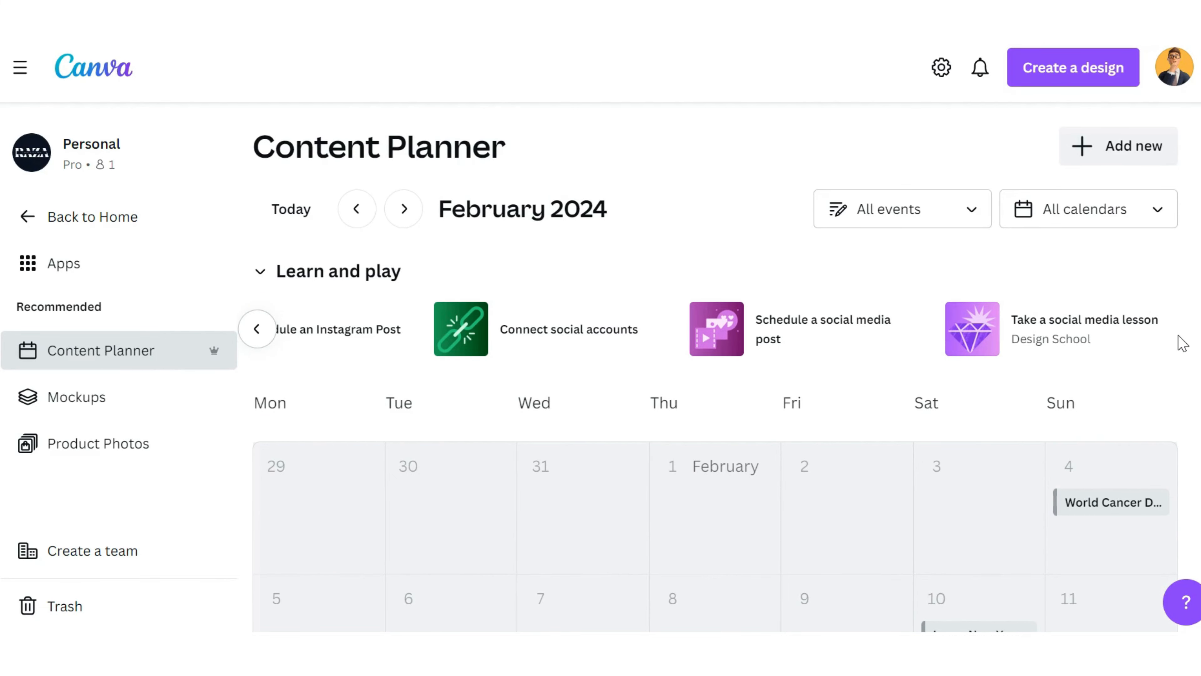
pyautogui.scroll(-10, 1181, 343)
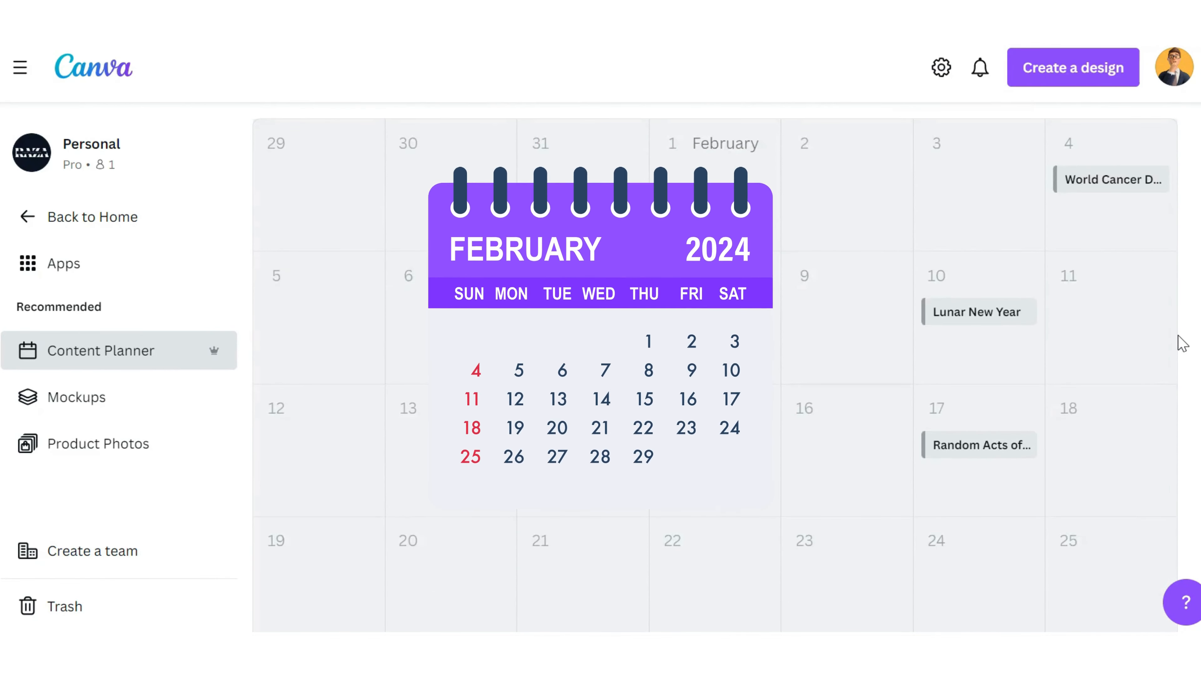
pyautogui.scroll(-5, 1181, 343)
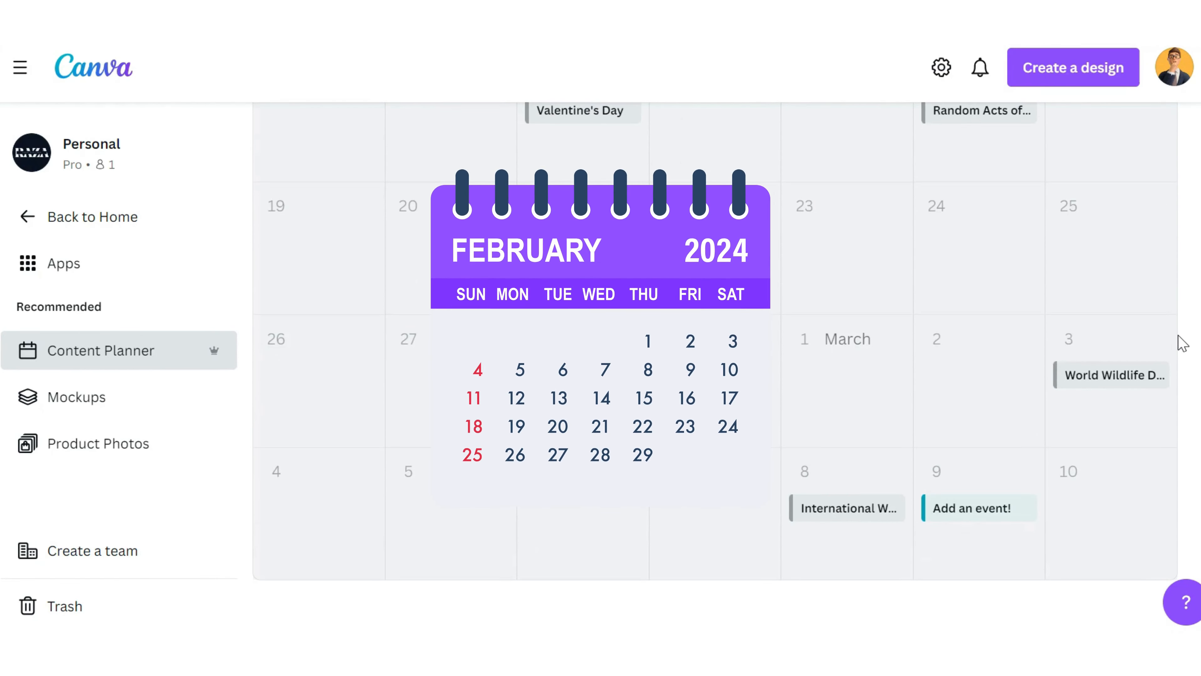
pyautogui.scroll(15, 1182, 343)
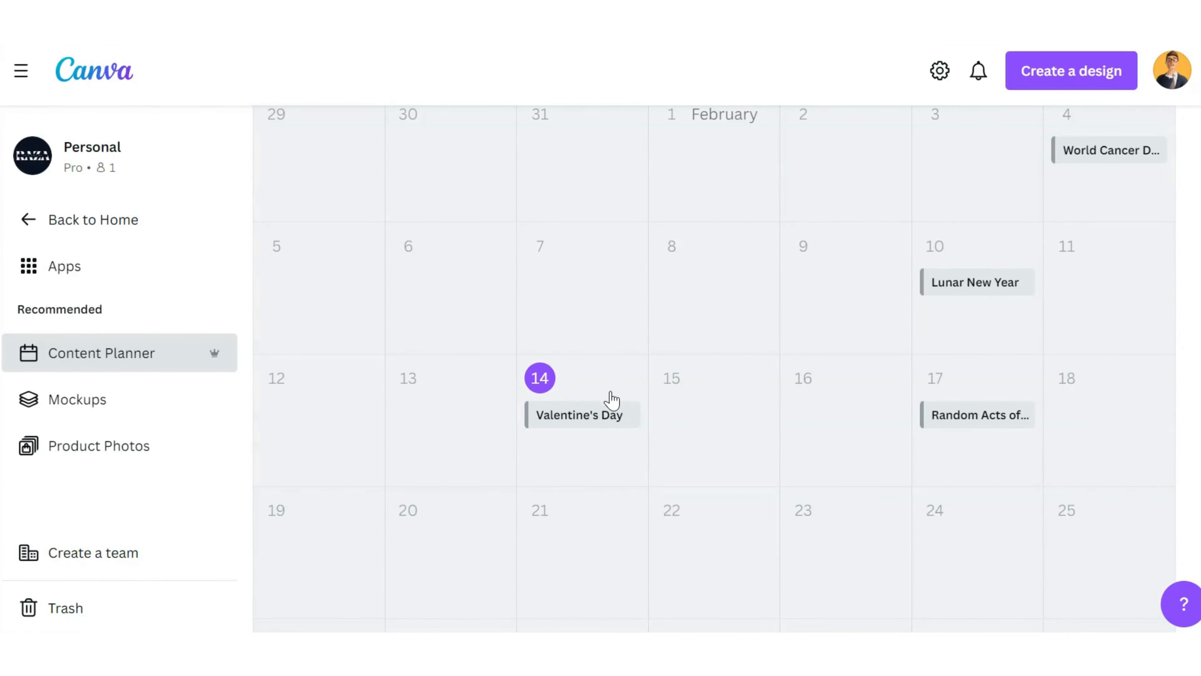
# Step: Add an event on Wednesday, Feb 14 titled "Valentine's Day - Social Media Campaign." and save it
pyautogui.click(608, 390)
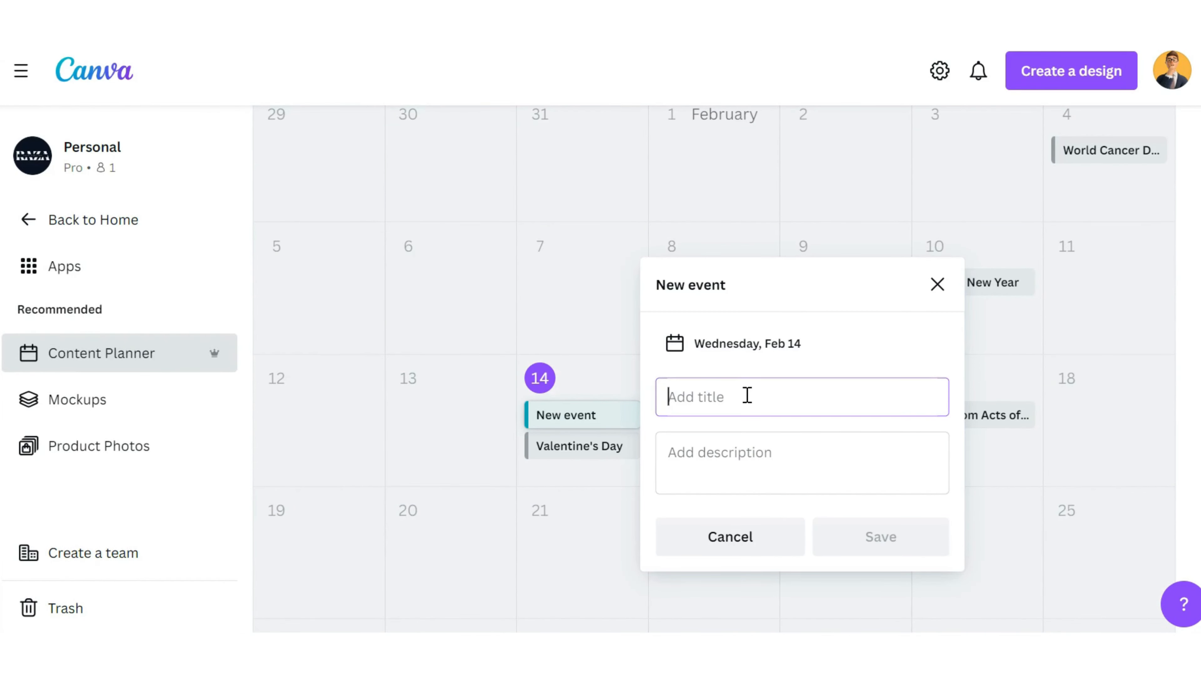
pyautogui.write("Valentine's Day - Social Media Campaign.")
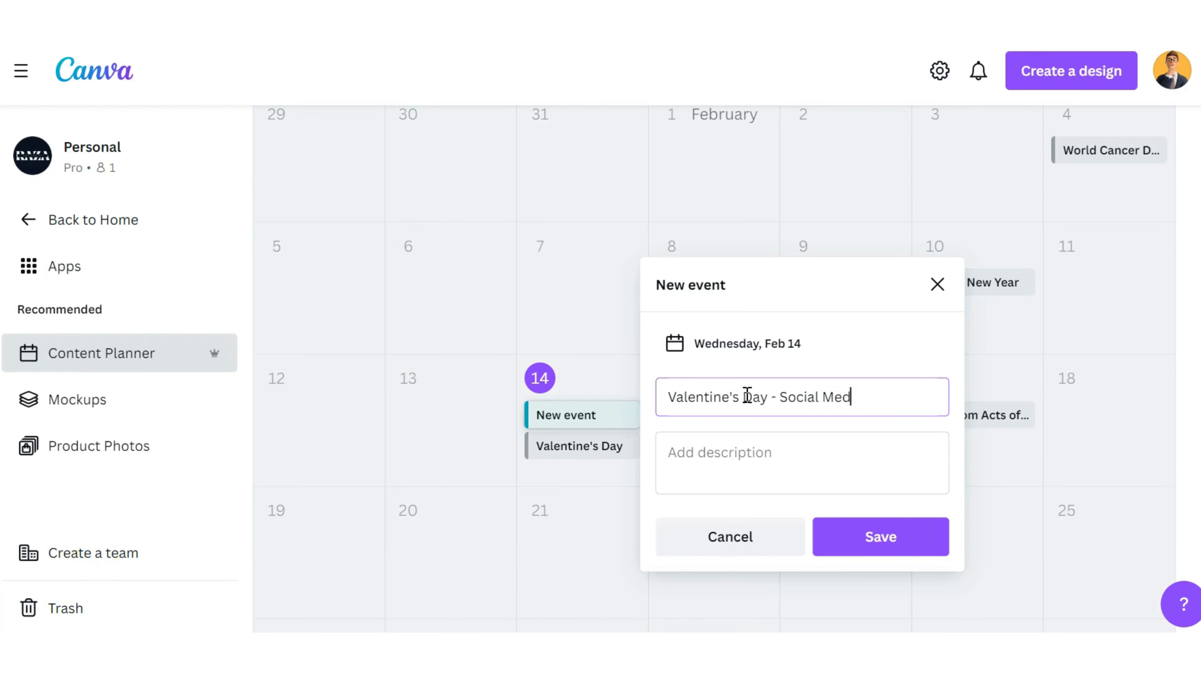
pyautogui.click(847, 549)
# Step: View the design options for the Valentine's Day campaign event and close them without starting a design
pyautogui.click(614, 424)
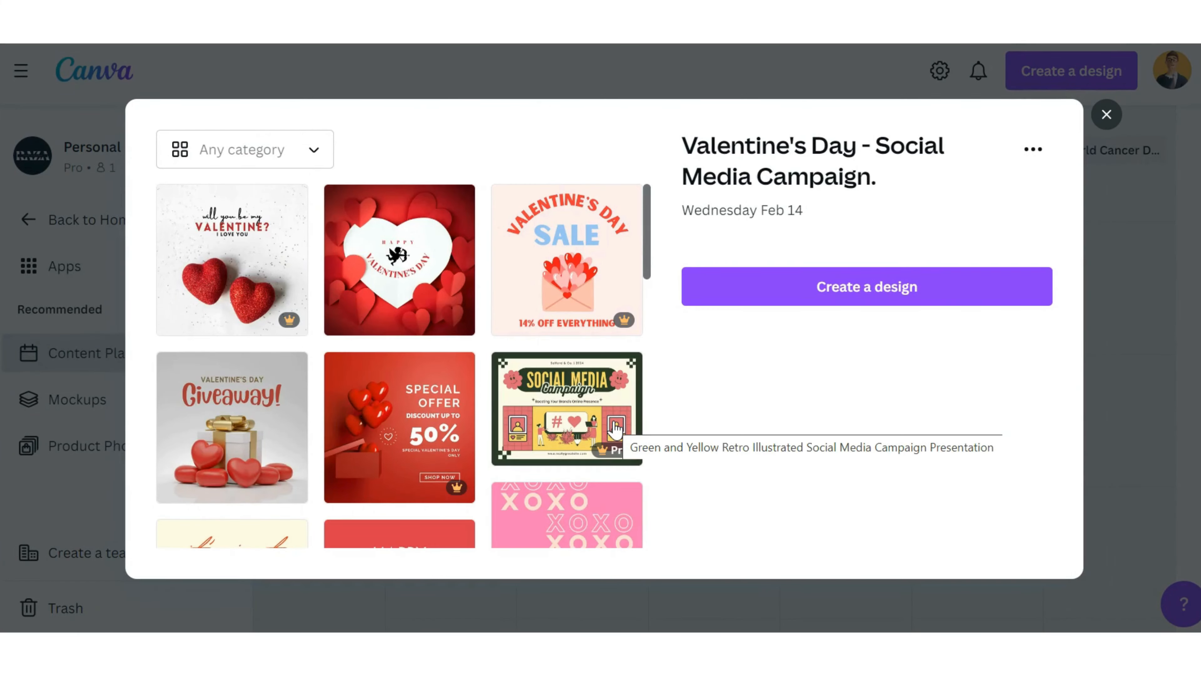
pyautogui.click(871, 302)
pyautogui.press('Escape')
pyautogui.press('Escape')
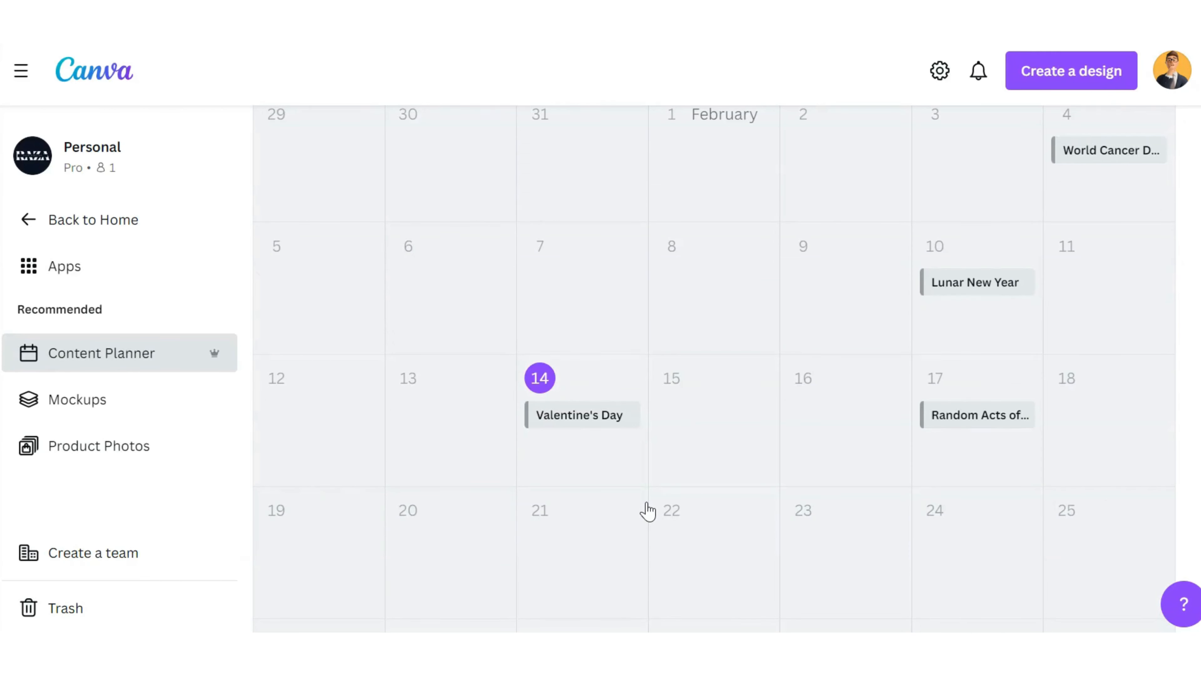
# Step: Return to the home page and create a blank Facebook Post (Landscape) design from the popular social media formats
pyautogui.scroll(5, 643, 430)
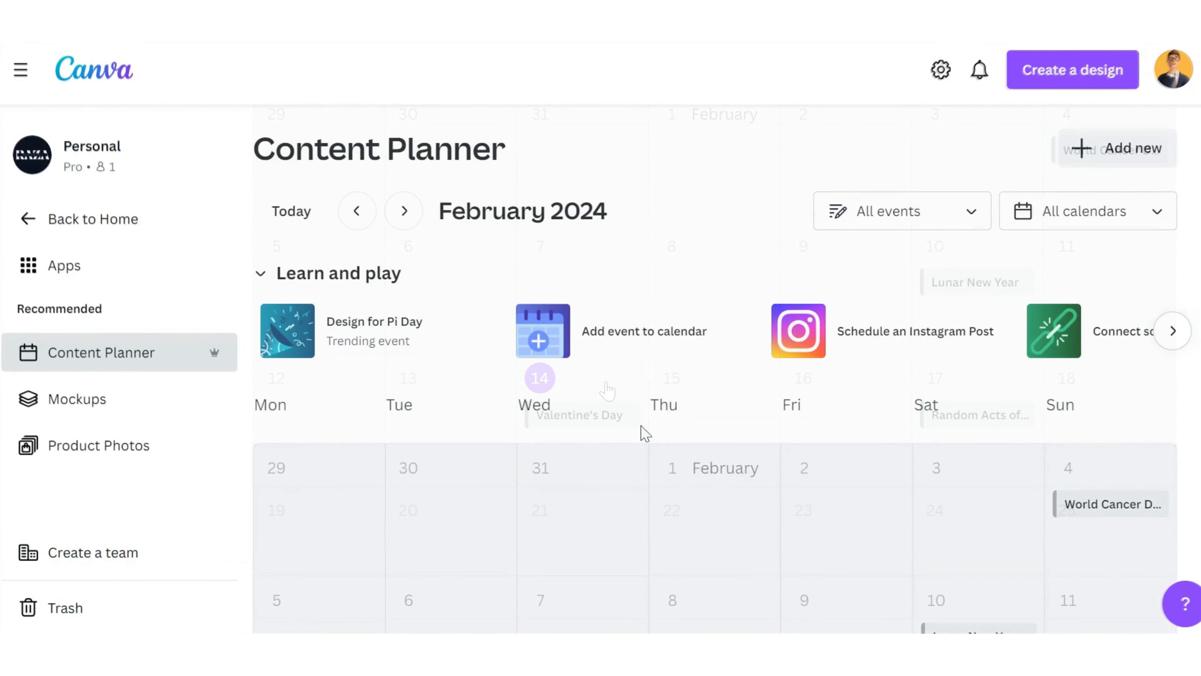
pyautogui.click(95, 222)
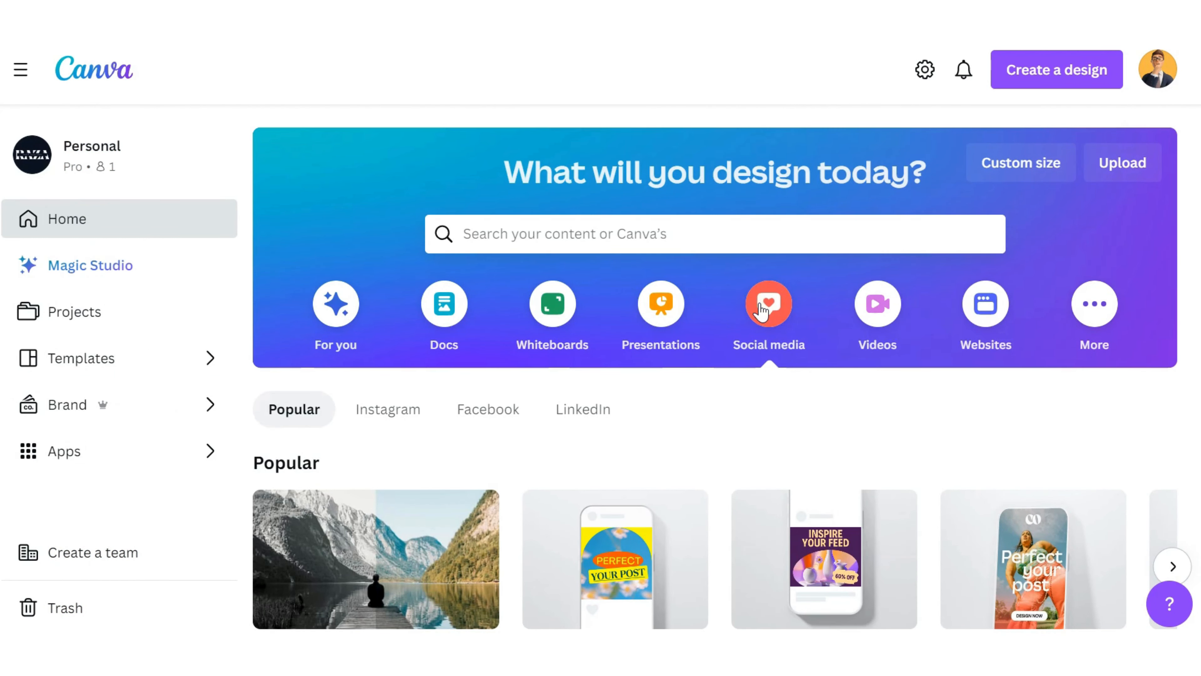
pyautogui.scroll(-3, 761, 310)
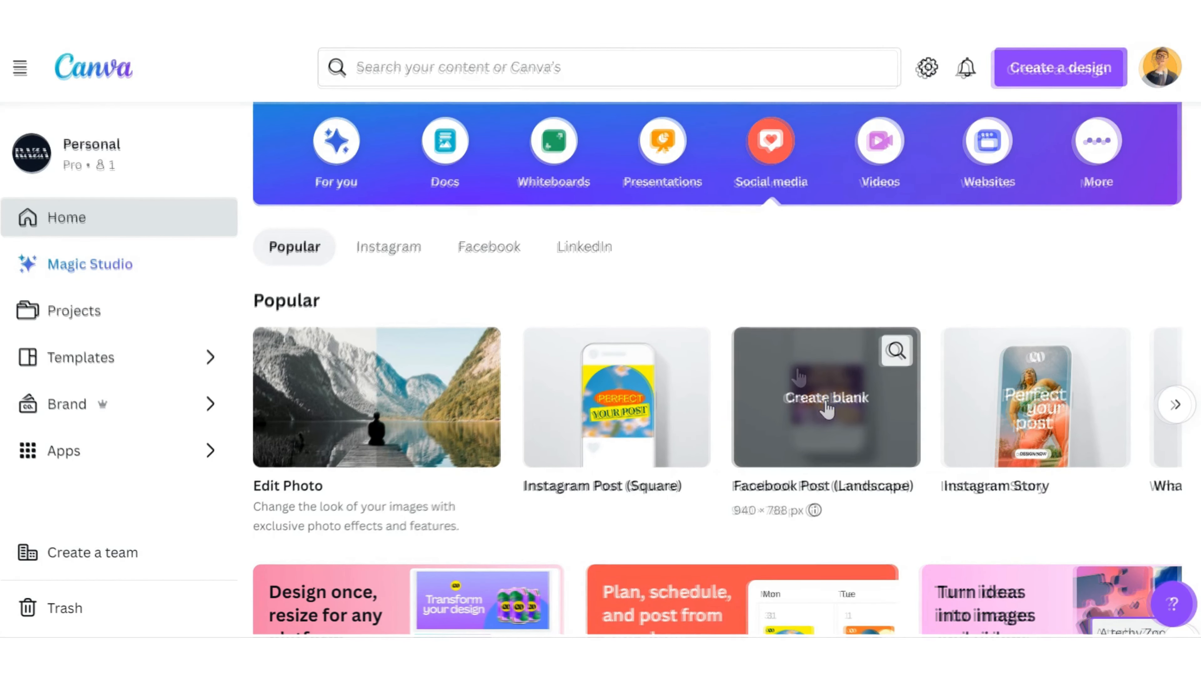
pyautogui.click(831, 408)
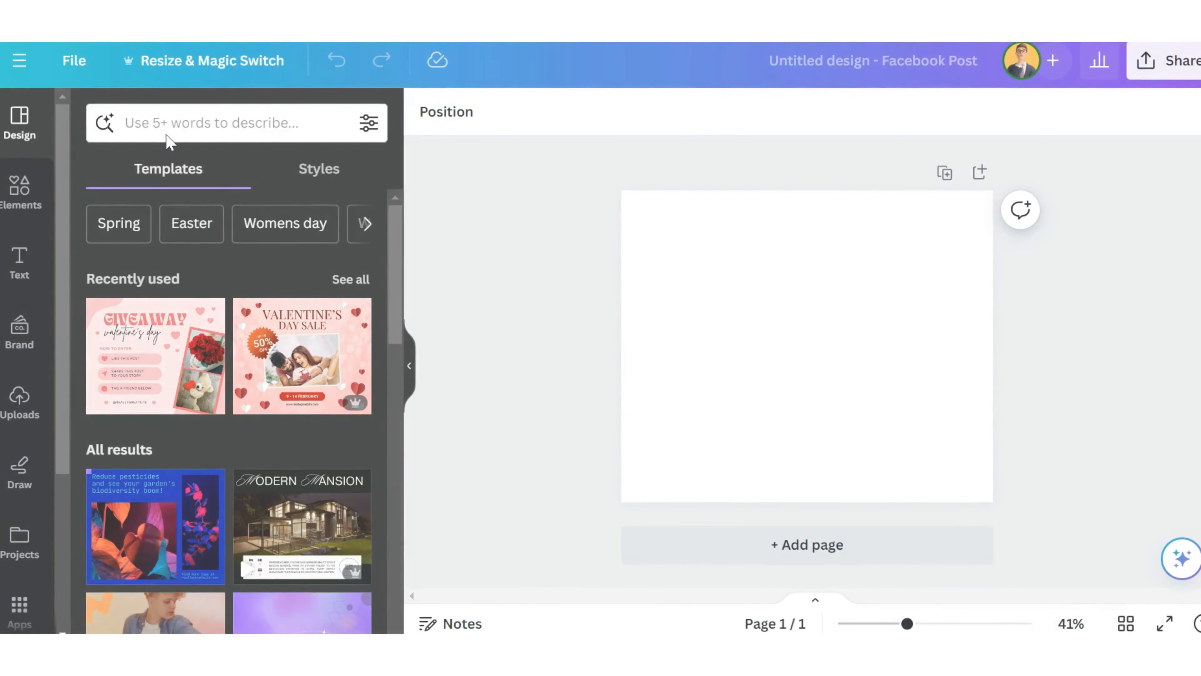
# Step: Search the design templates for "Valentines Day"
pyautogui.click(111, 124)
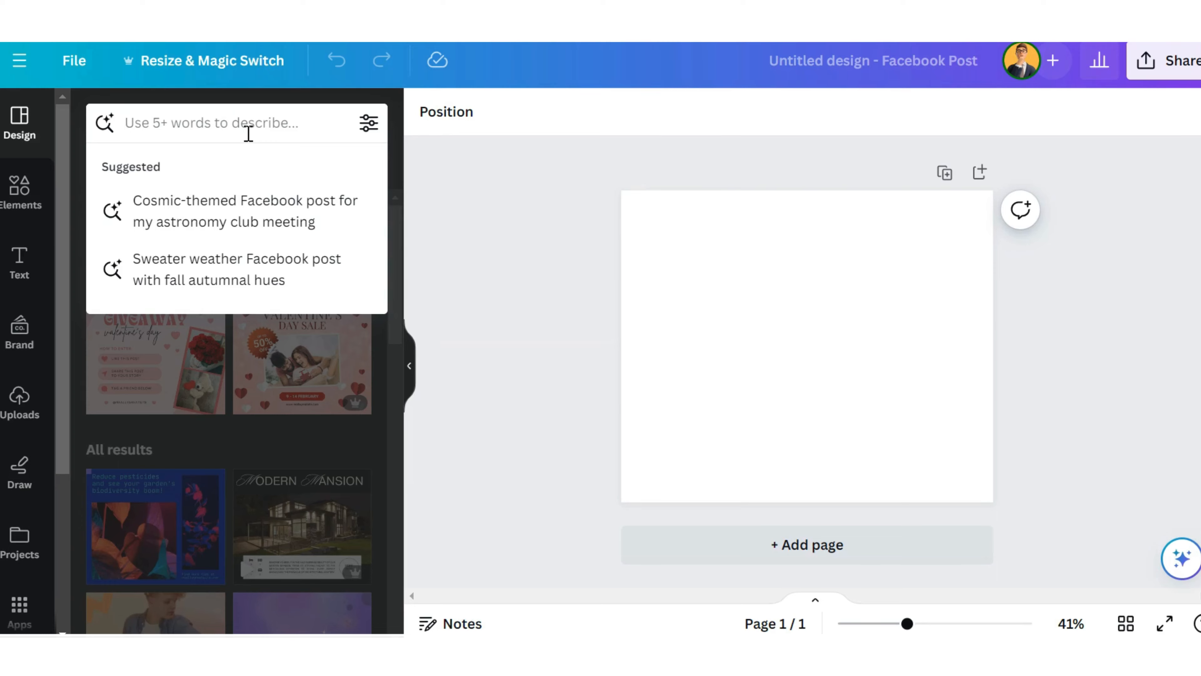
pyautogui.write('Valentines ')
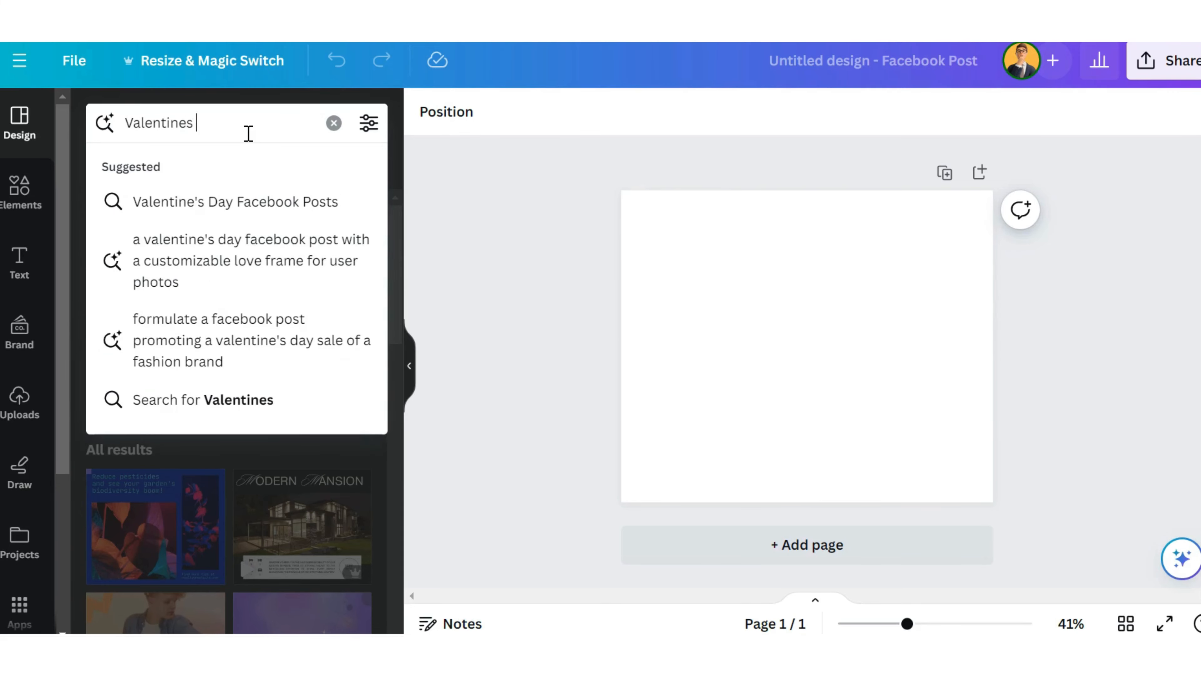
pyautogui.write('Day')
pyautogui.press('Return')
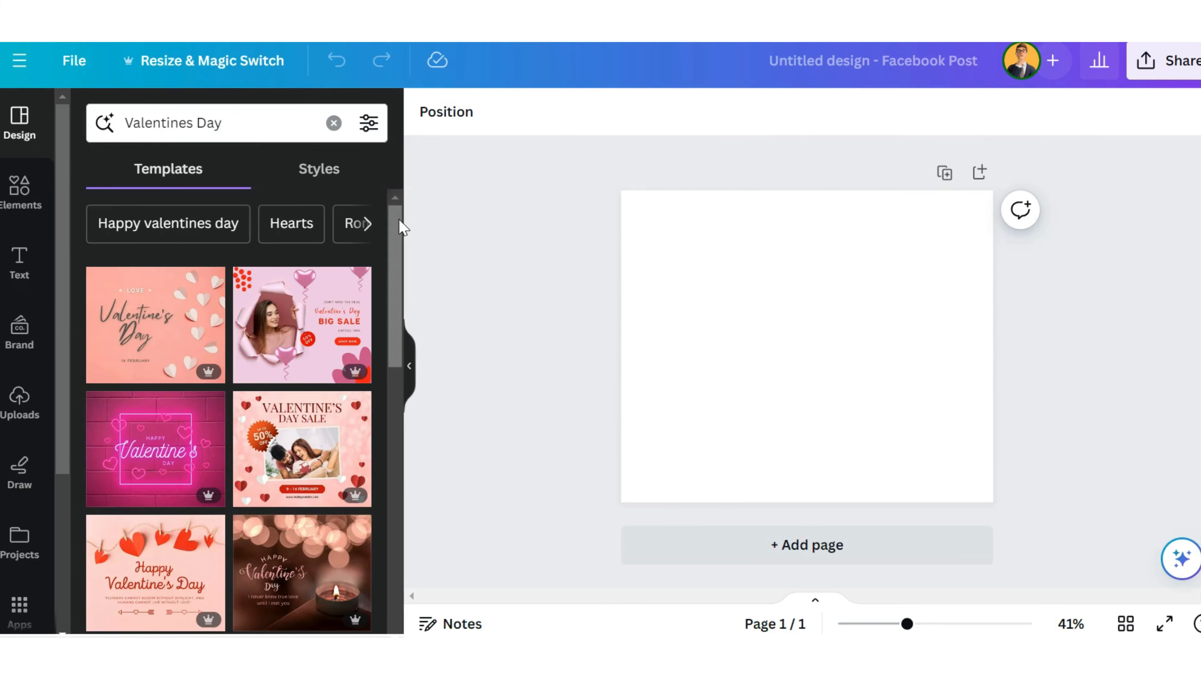
# Step: Apply the "Red Photo Valentine's Day Sale Facebook Post" template with the embracing couple to the blank page
pyautogui.moveTo(397, 220); pyautogui.dragTo(402, 438)
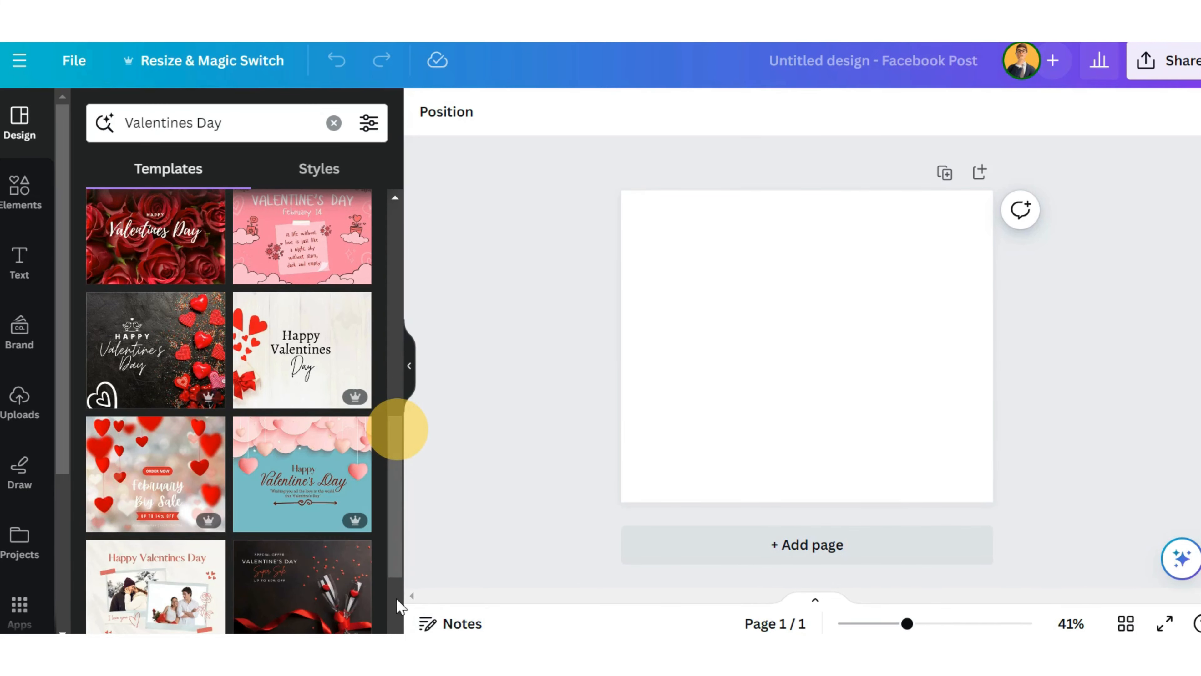
pyautogui.moveTo(399, 569); pyautogui.dragTo(404, 604)
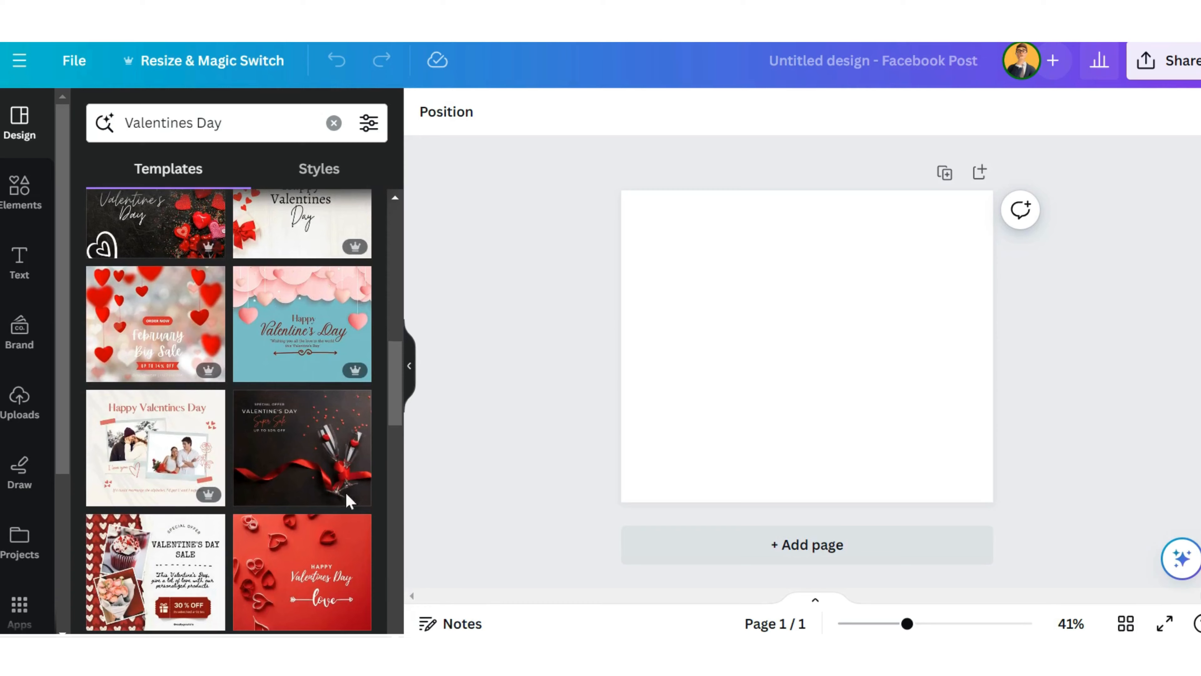
pyautogui.scroll(-10, 322, 453)
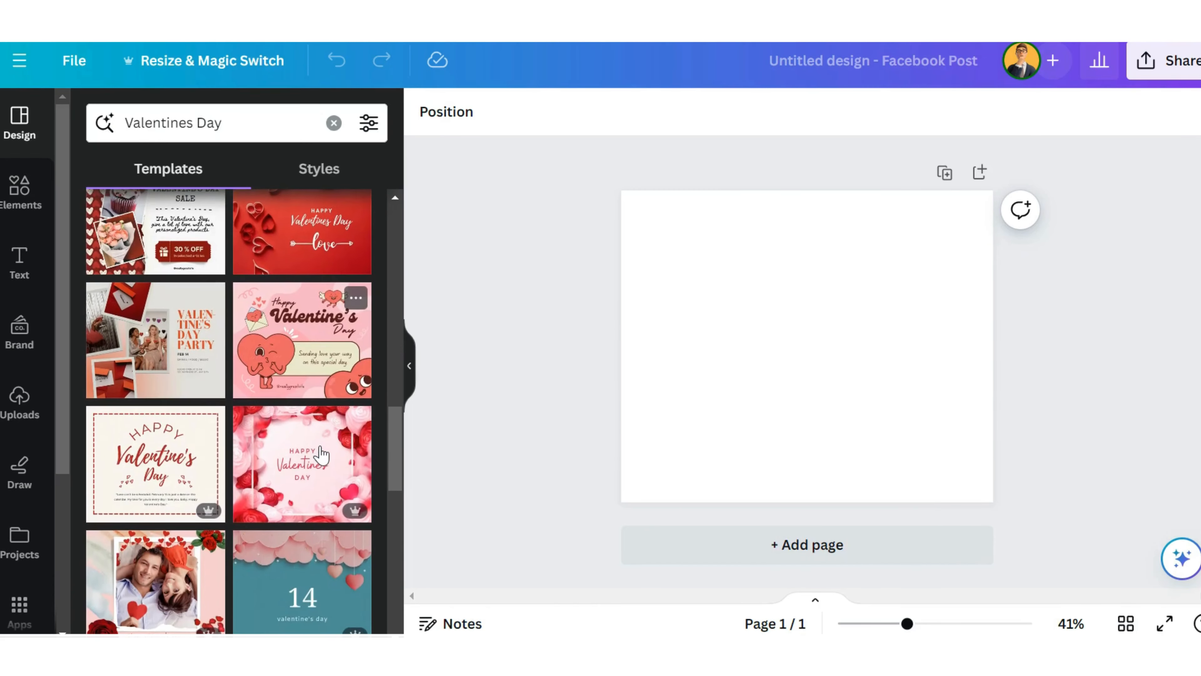
pyautogui.scroll(-6, 322, 454)
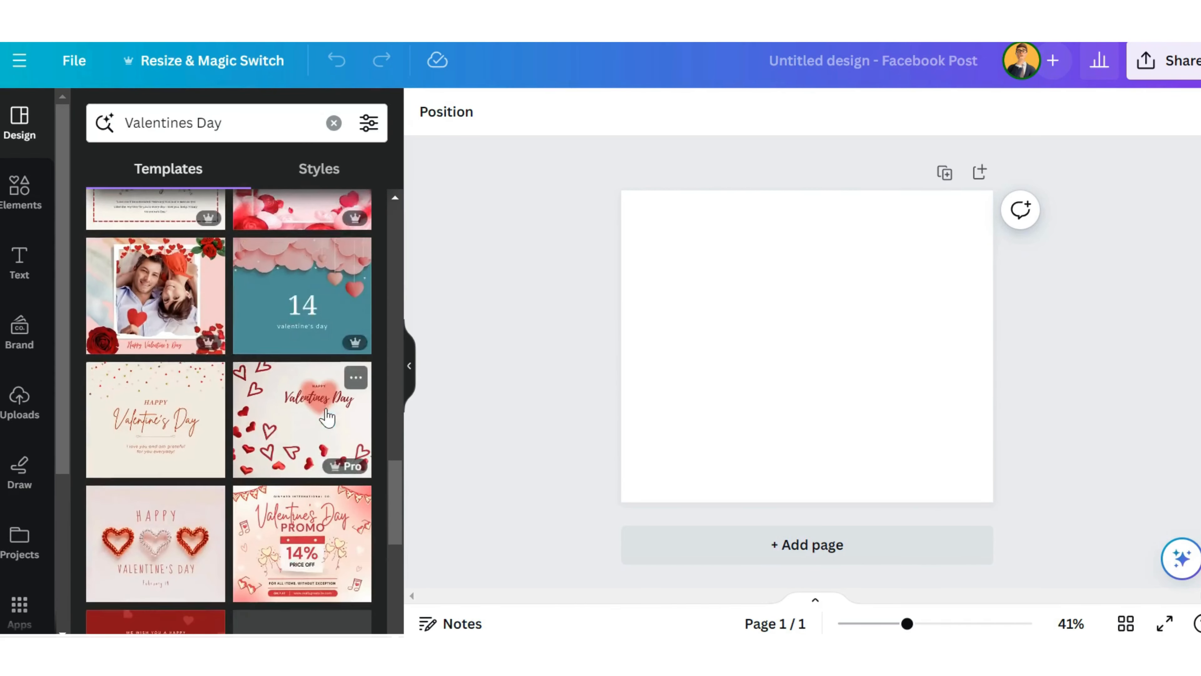
pyautogui.scroll(-5, 327, 417)
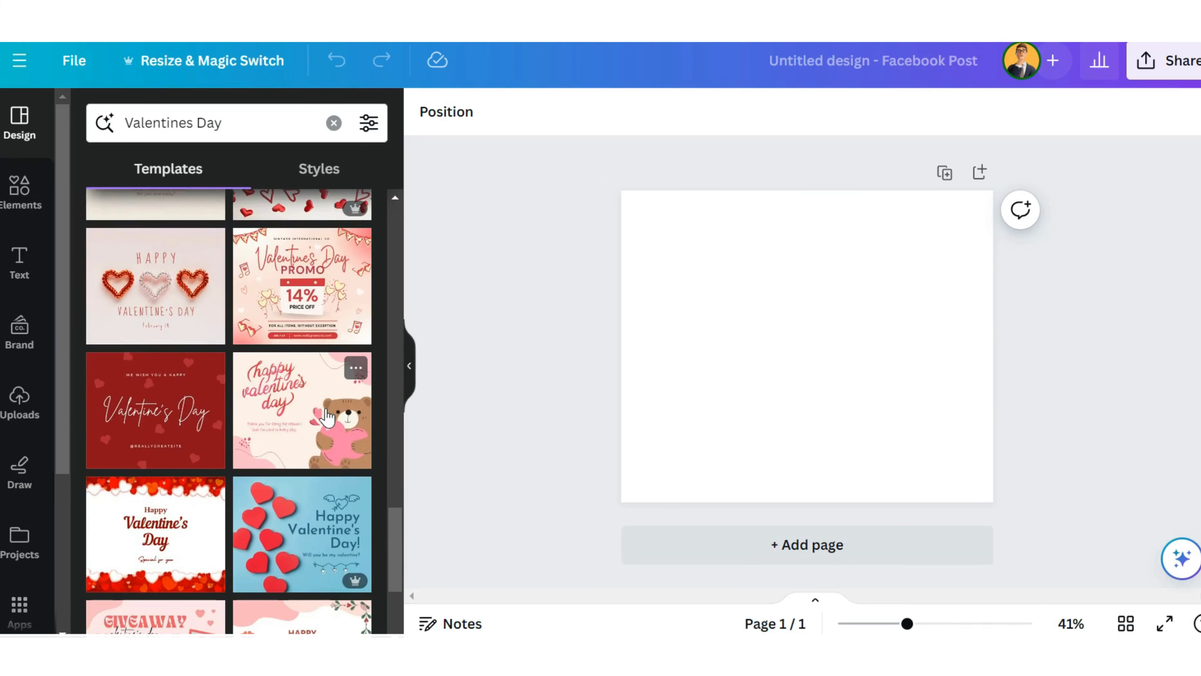
pyautogui.scroll(-3, 327, 417)
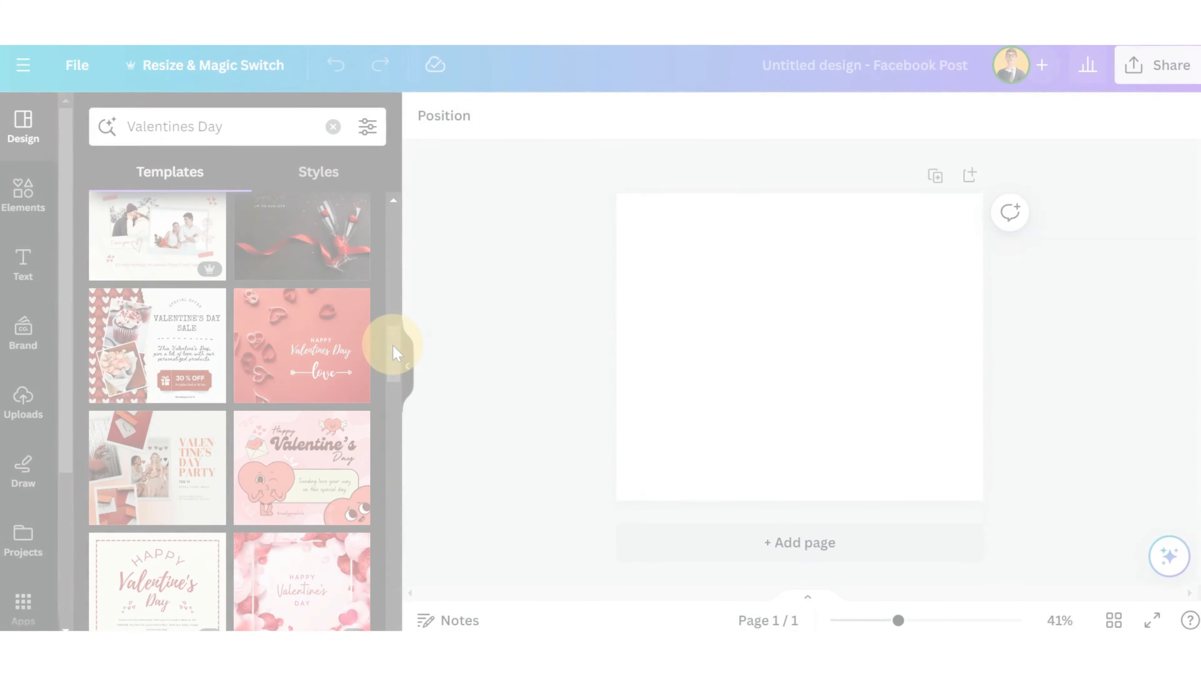
pyautogui.scroll(-4, 379, 343)
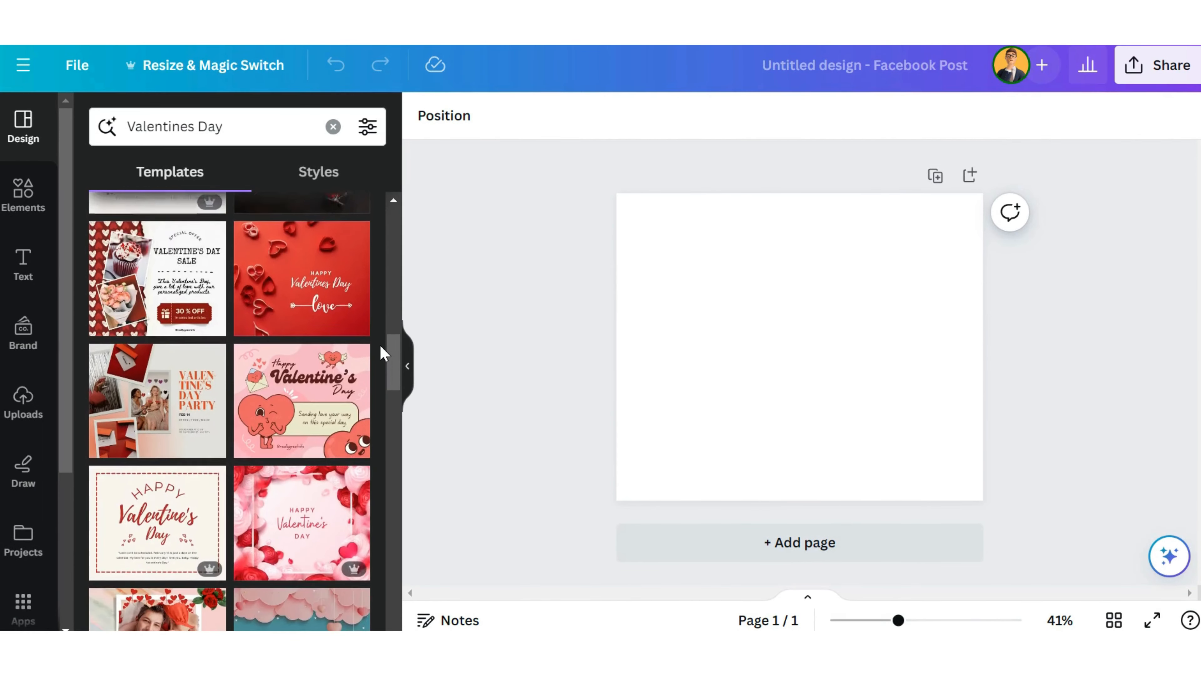
pyautogui.scroll(-2, 380, 346)
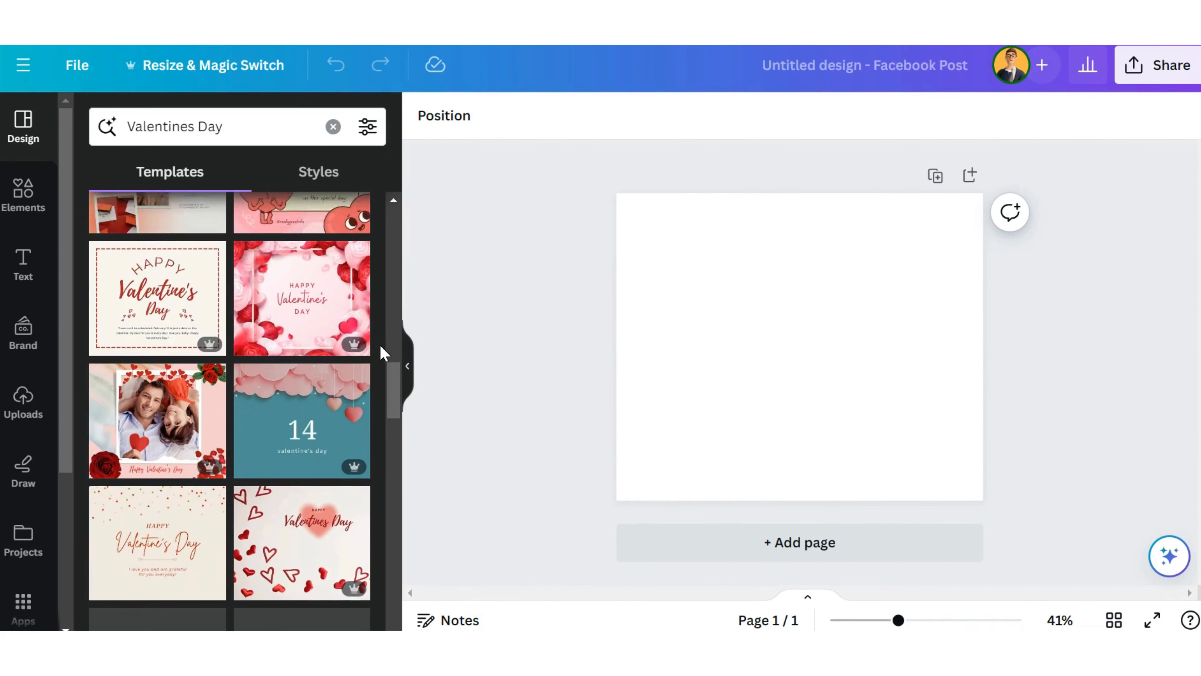
pyautogui.scroll(-5, 380, 346)
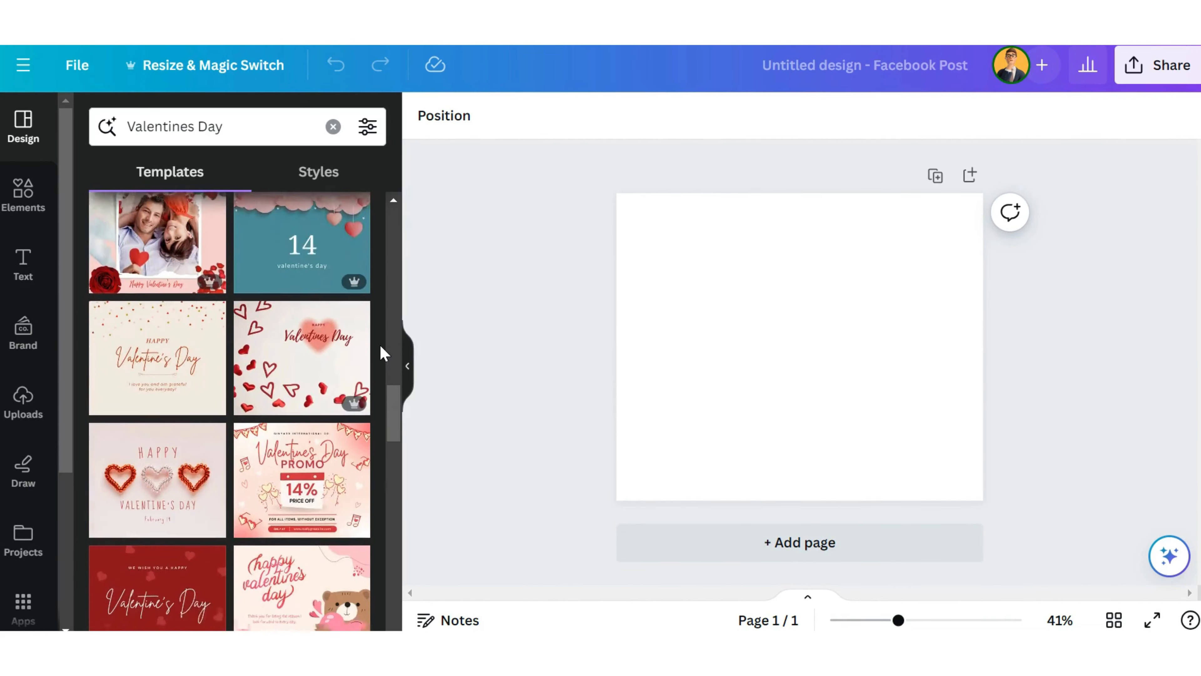
pyautogui.scroll(-3, 381, 346)
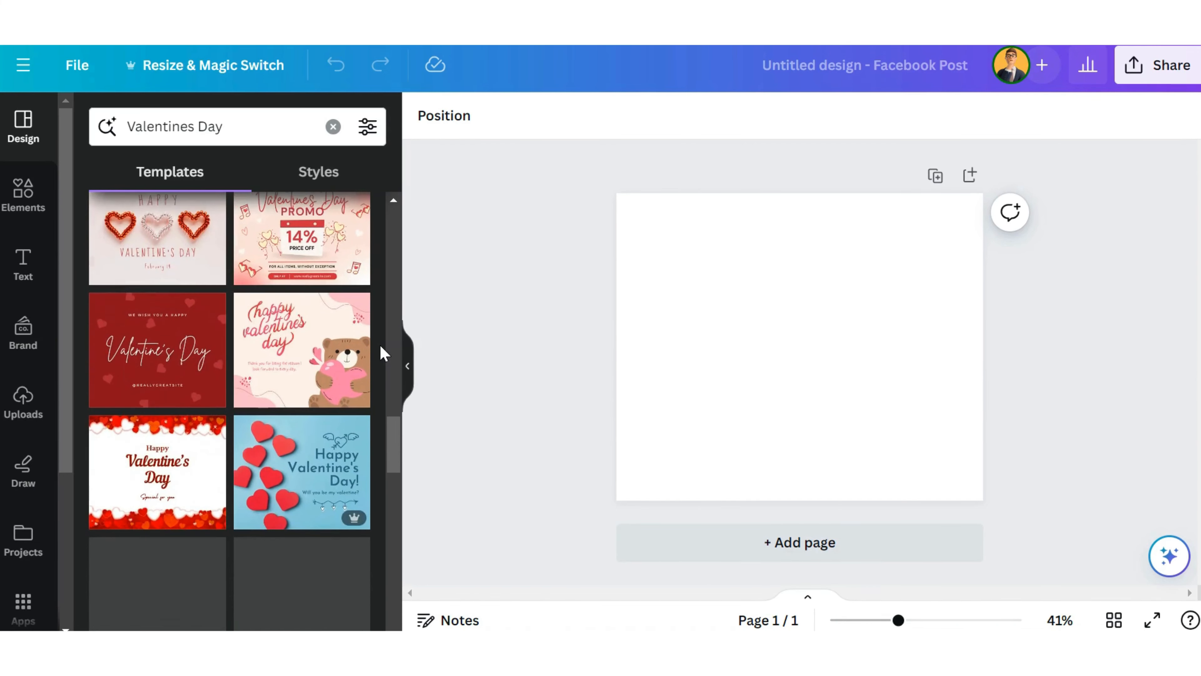
pyautogui.scroll(-6, 381, 352)
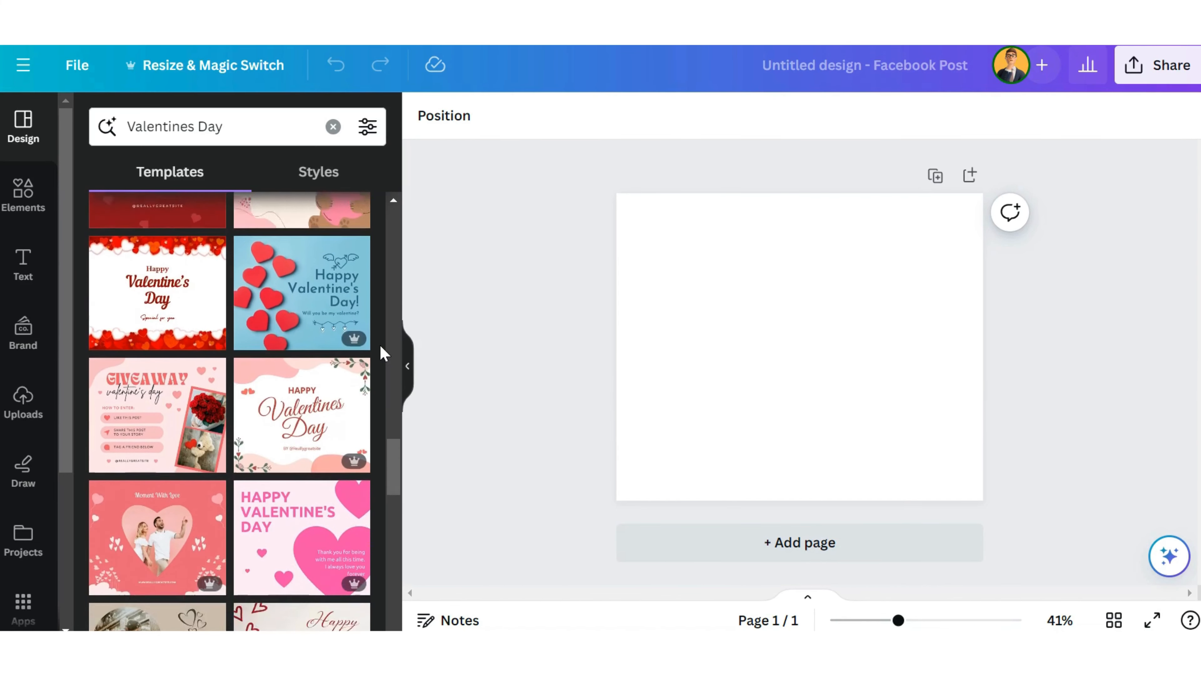
pyautogui.scroll(-3, 381, 348)
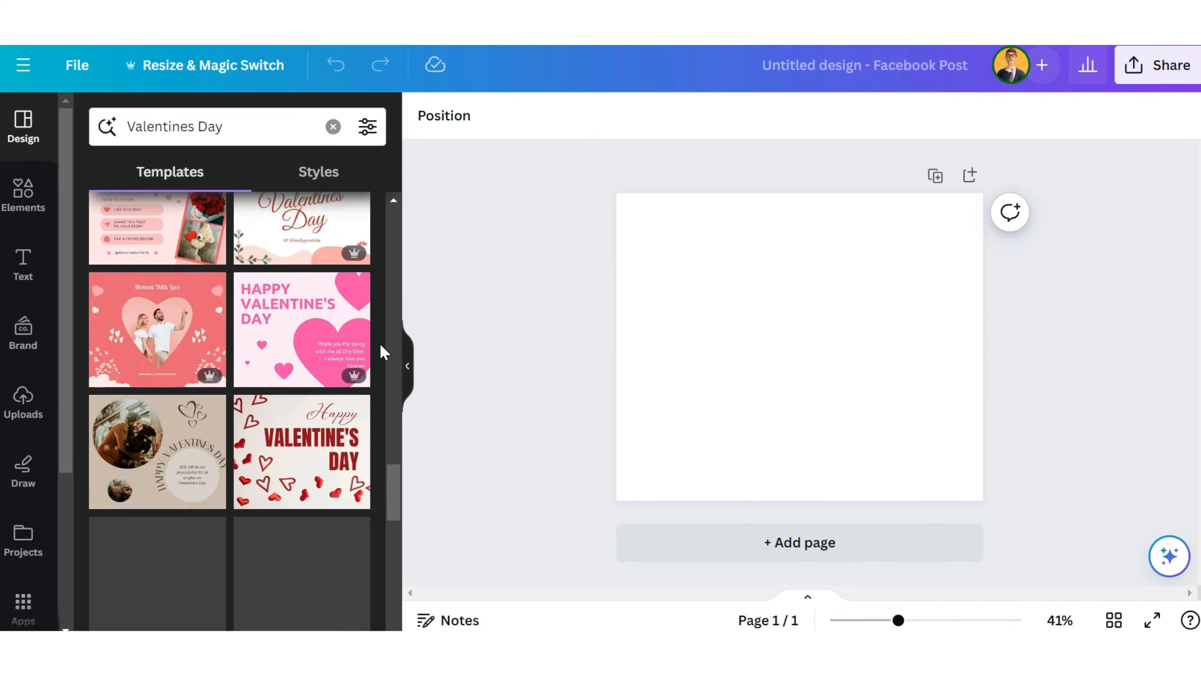
pyautogui.scroll(-5, 350, 315)
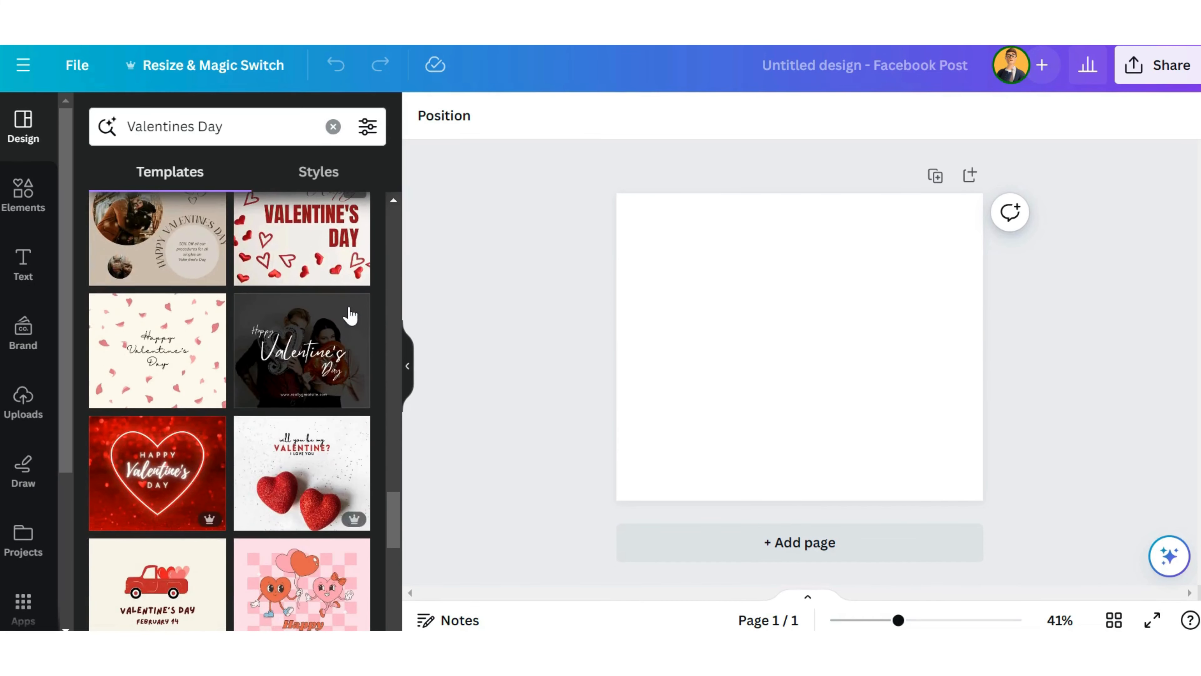
pyautogui.scroll(-4, 350, 315)
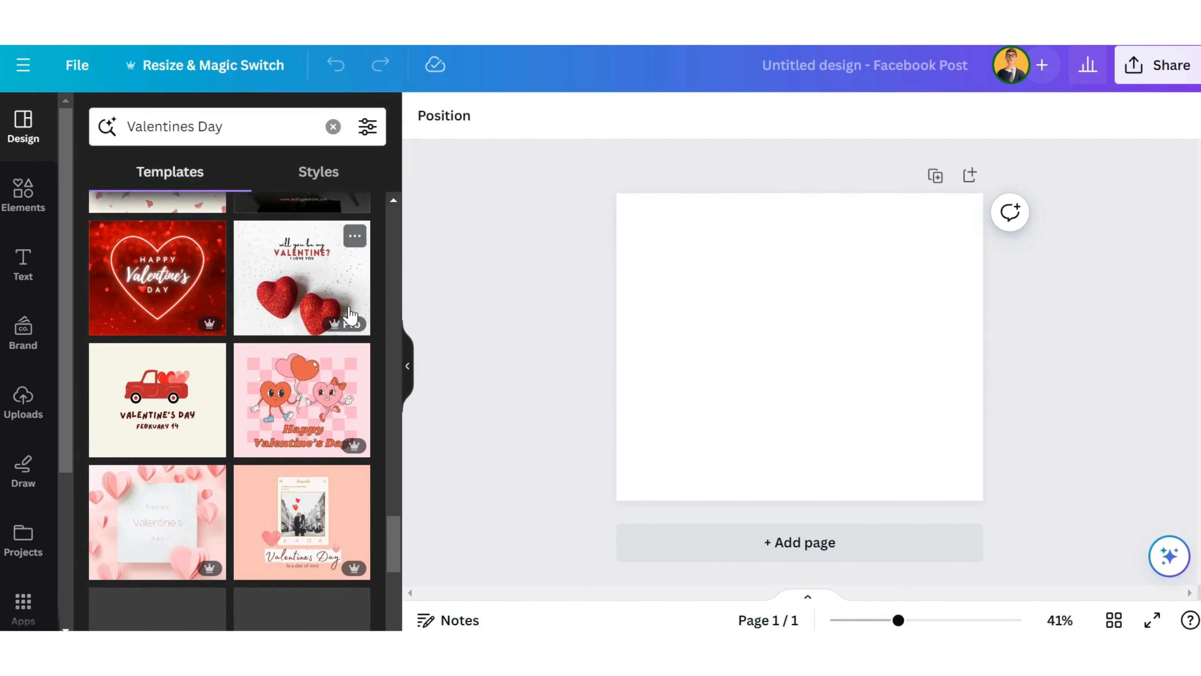
pyautogui.scroll(-4, 350, 315)
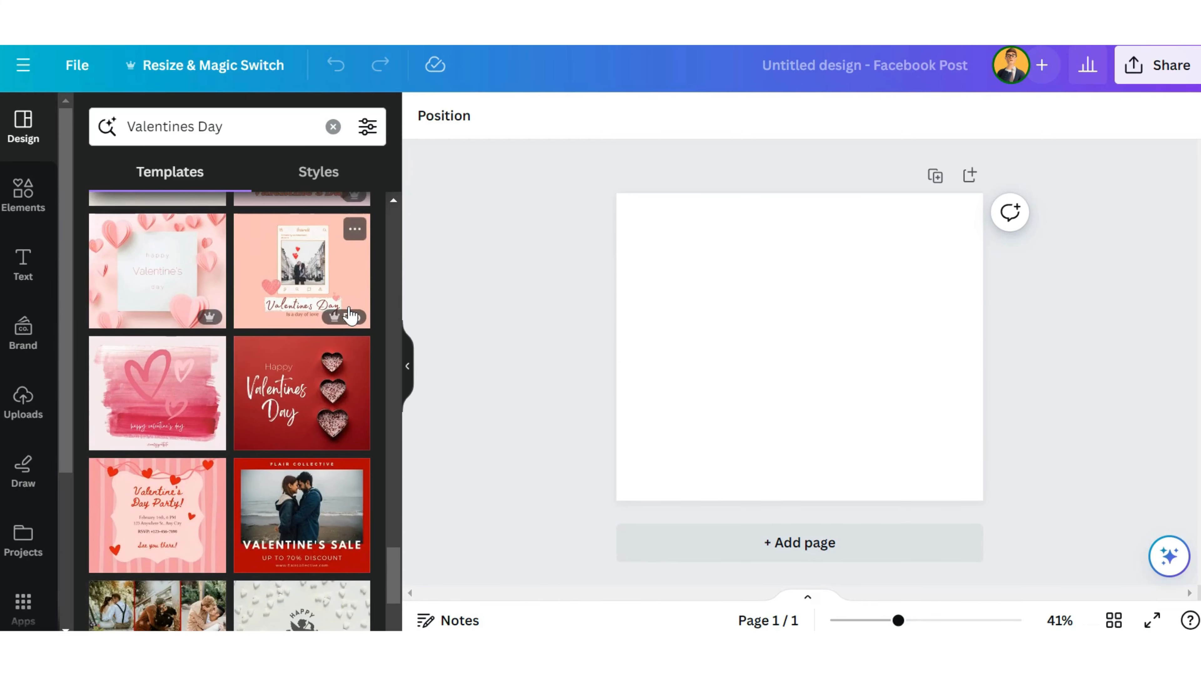
pyautogui.scroll(-2, 350, 315)
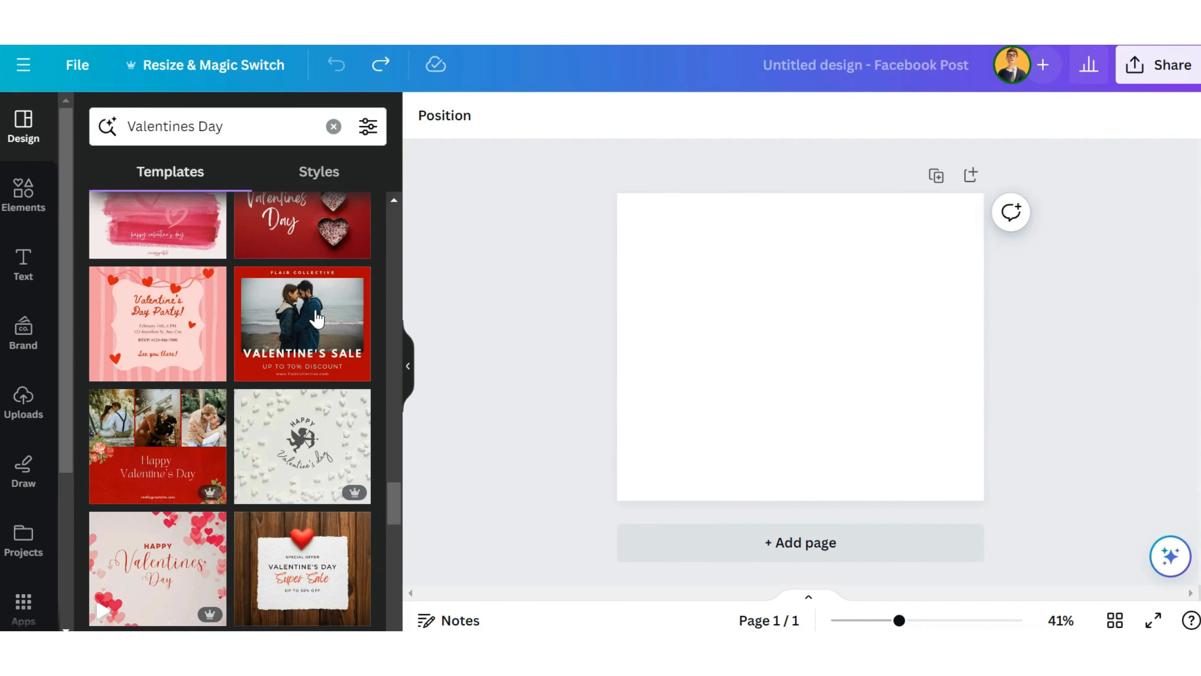
pyautogui.click(316, 318)
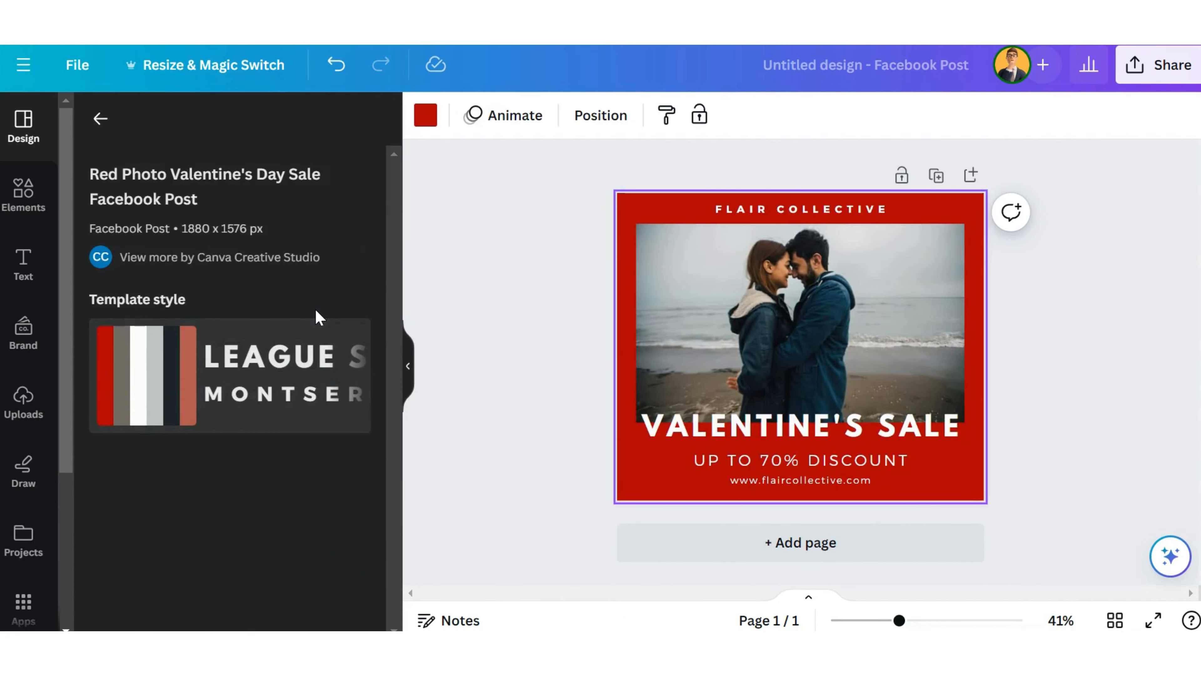
# Step: Delete the website address line below the discount text on the Valentine's sale post
pyautogui.click(910, 350)
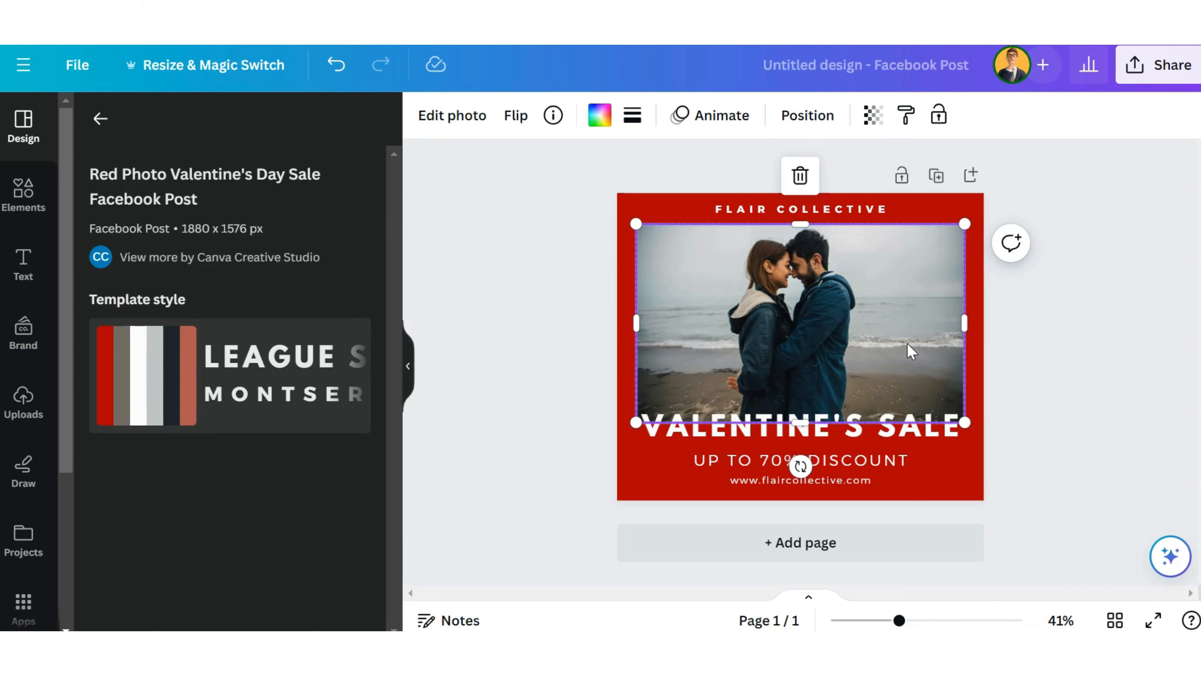
pyautogui.click(851, 483)
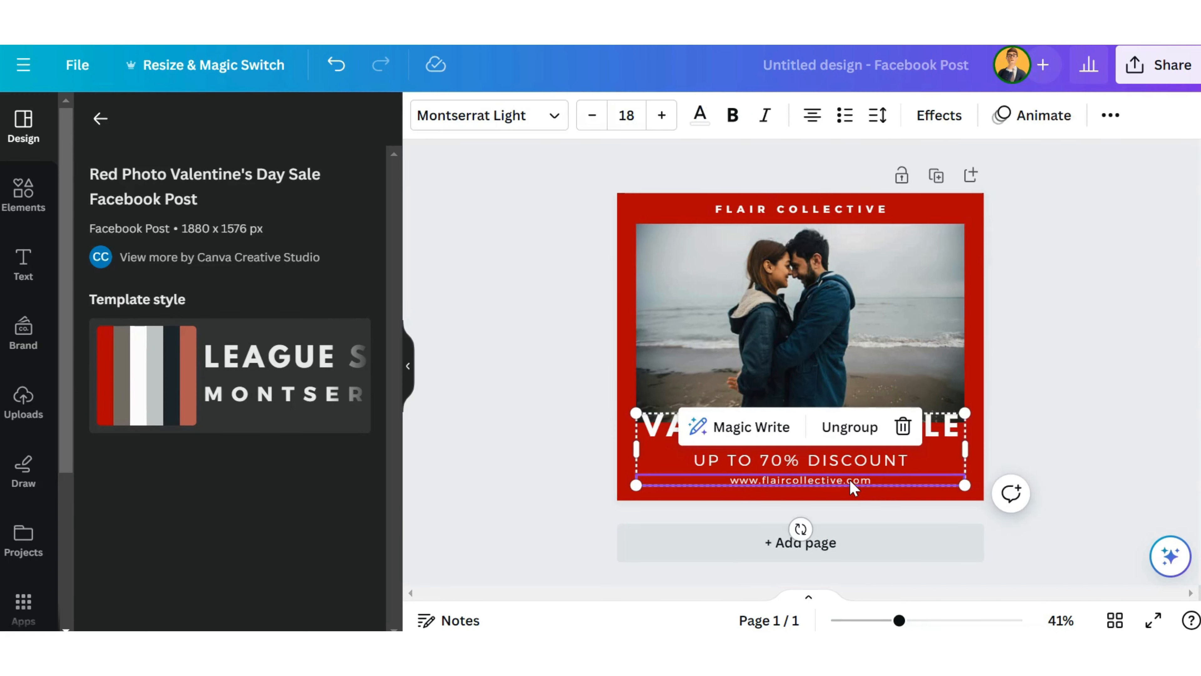
pyautogui.click(903, 427)
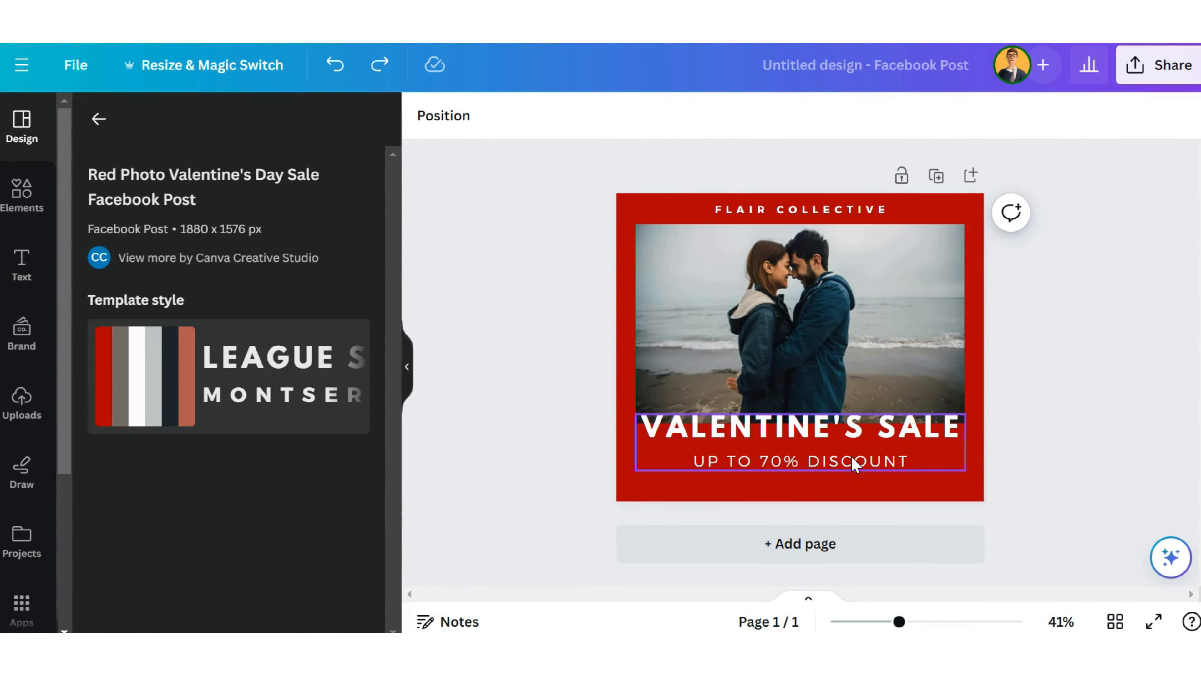
# Step: Try Arimo, Avenir, Bebas Neue and Belleza on the "UP TO 70% DISCOUNT" line, and set its font to Binate
pyautogui.click(853, 459)
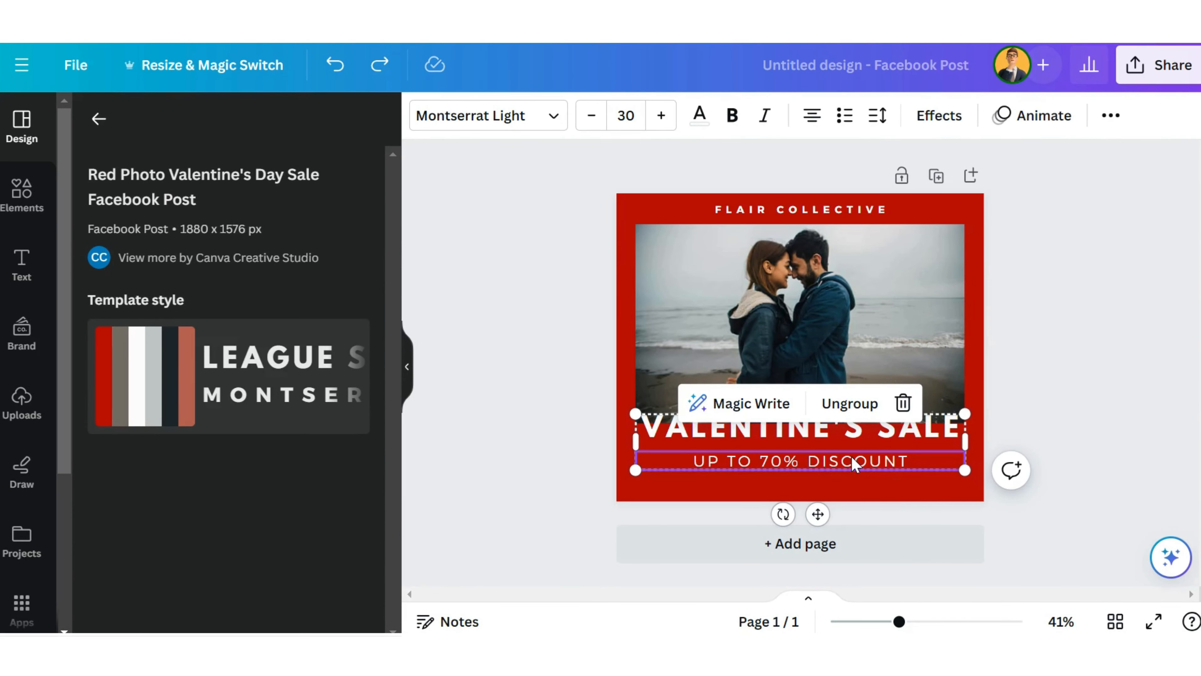
pyautogui.click(843, 431)
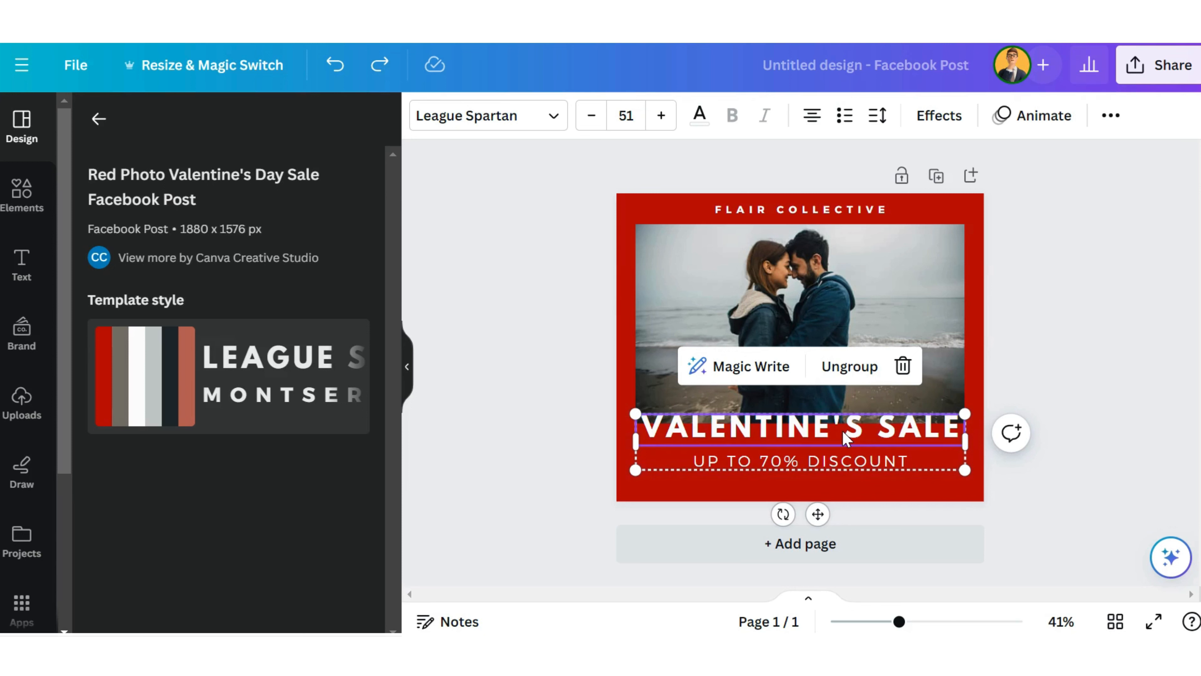
pyautogui.click(829, 469)
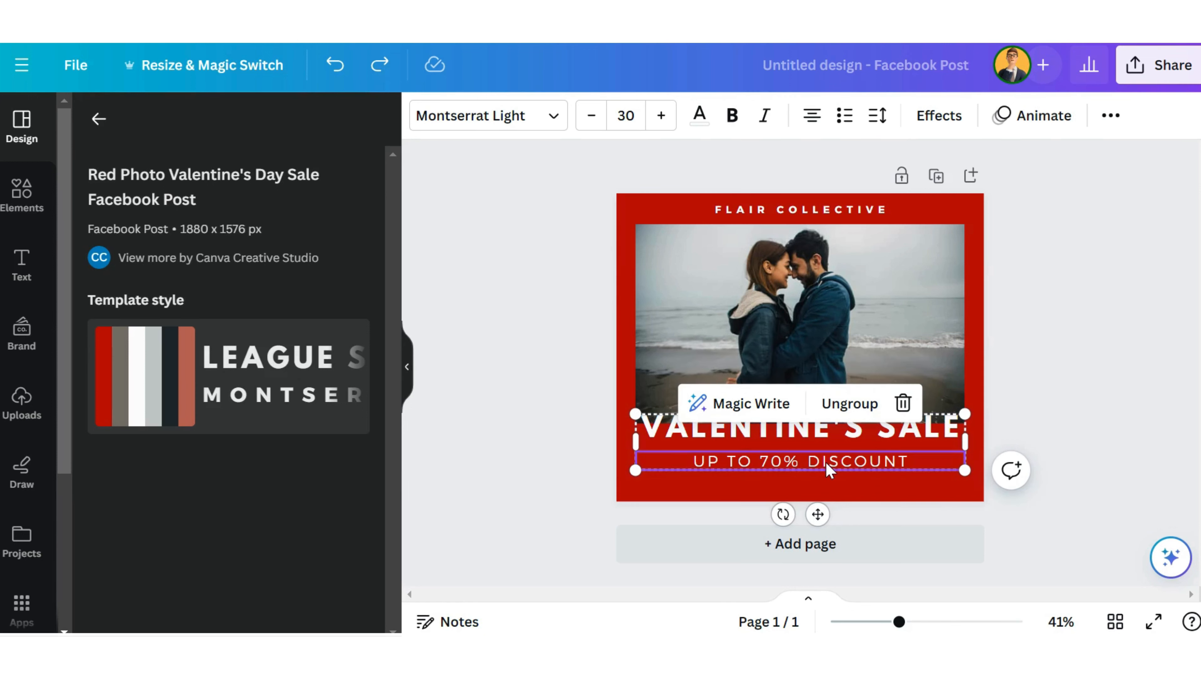
pyautogui.click(533, 124)
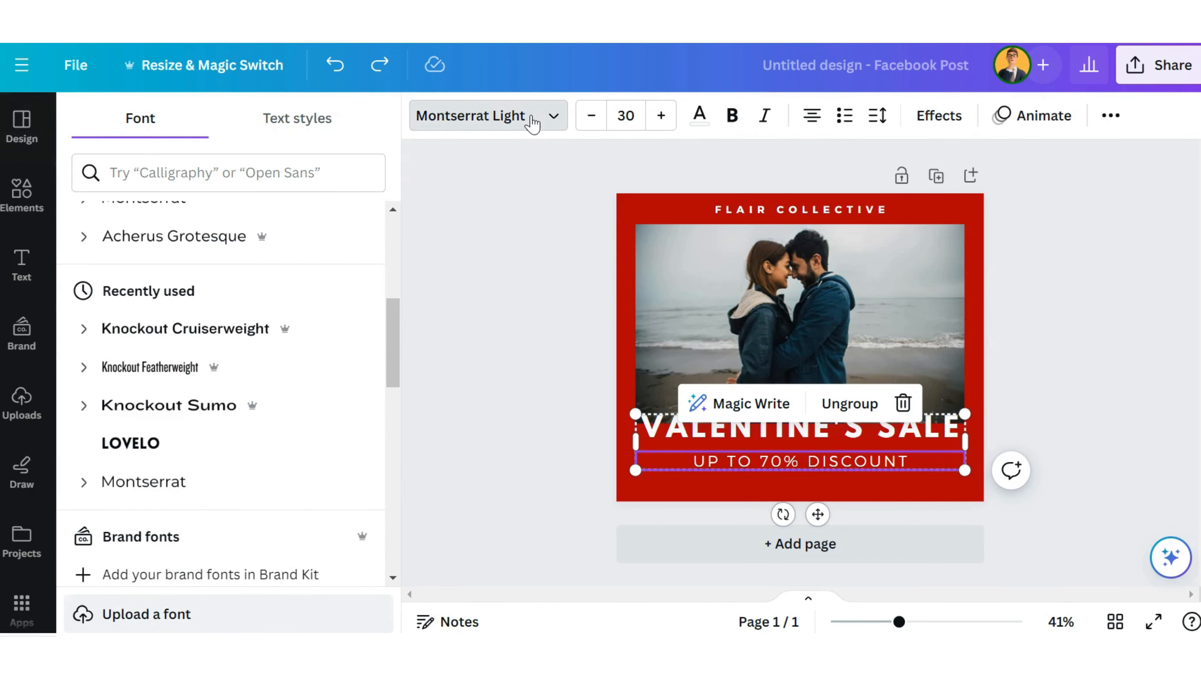
pyautogui.moveTo(388, 299); pyautogui.dragTo(397, 433)
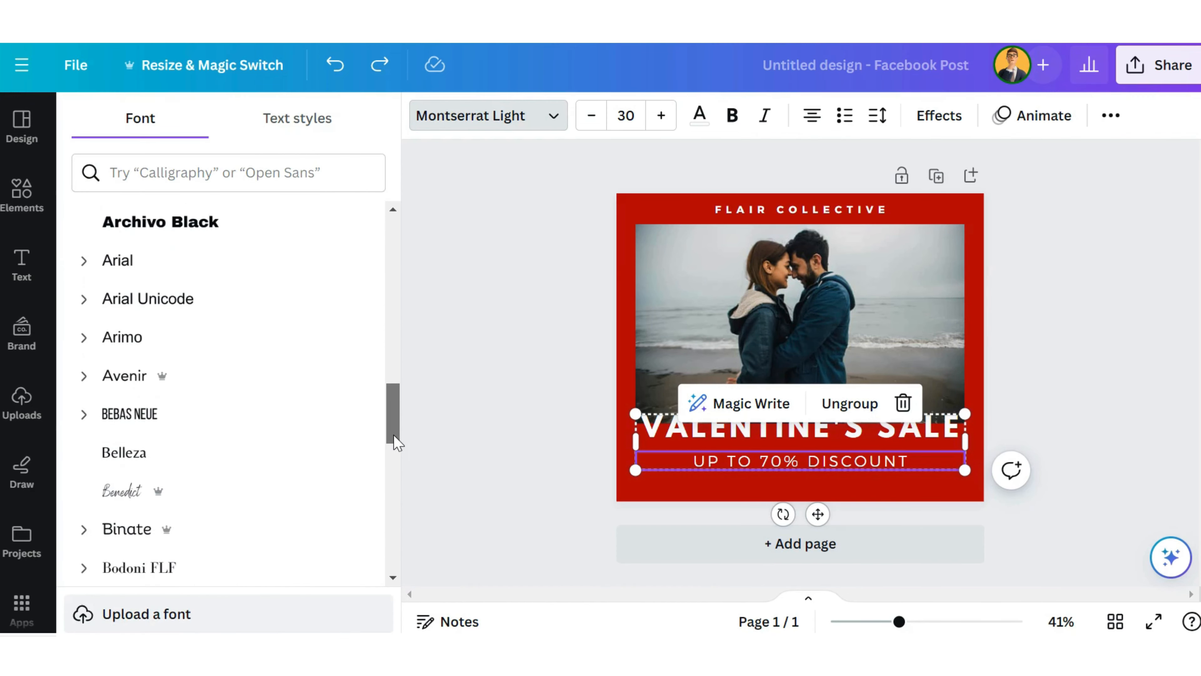
pyautogui.click(296, 356)
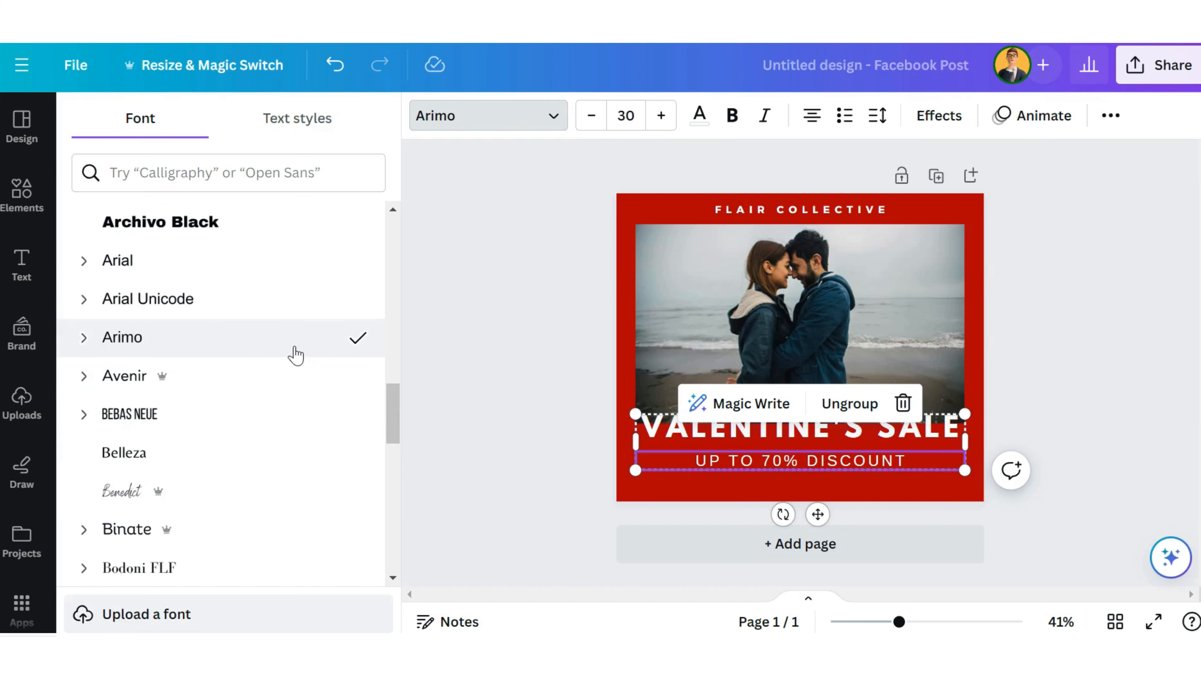
pyautogui.click(291, 379)
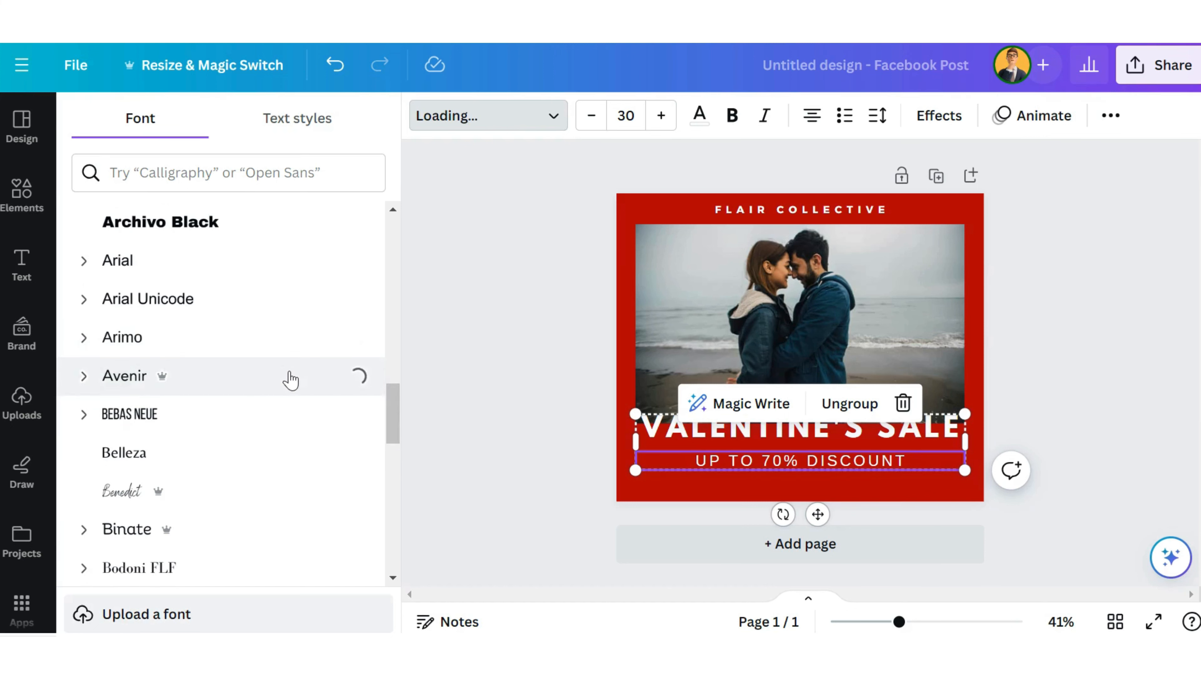
pyautogui.click(317, 415)
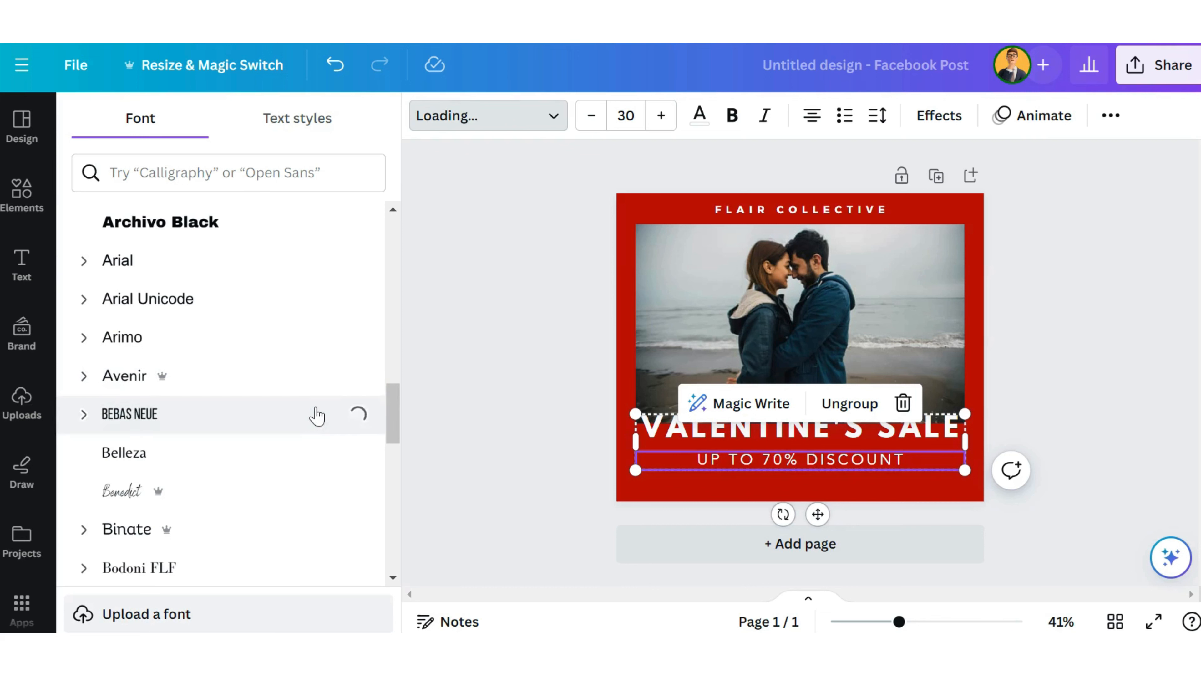
pyautogui.click(313, 443)
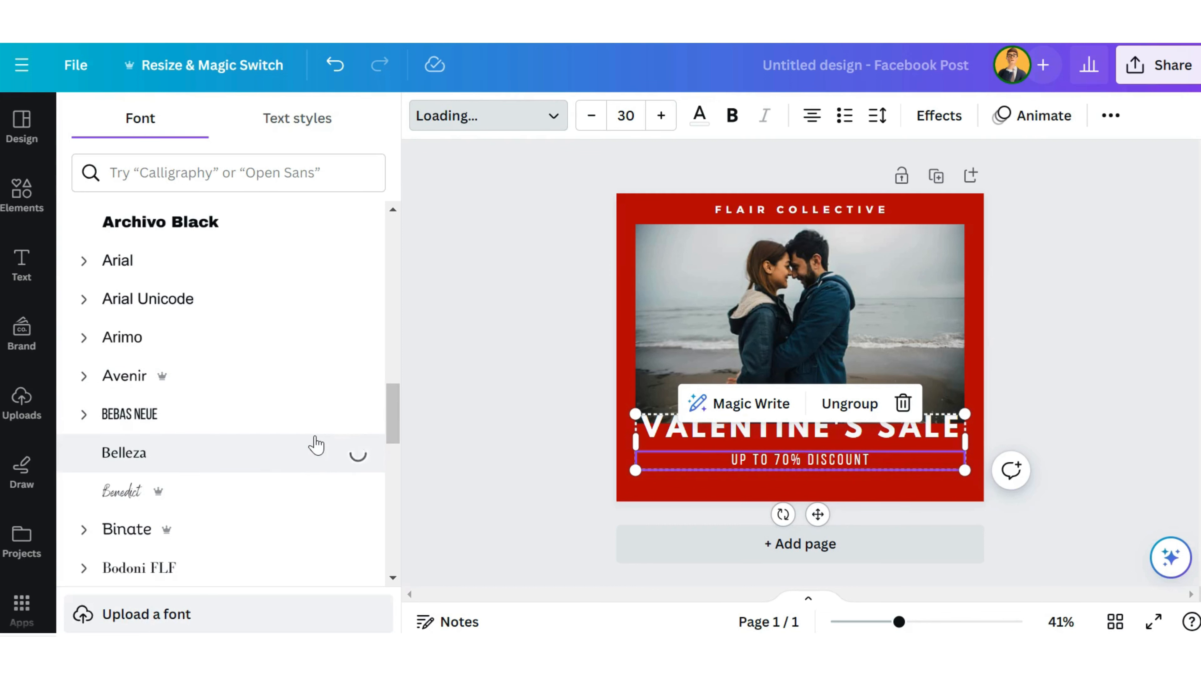
pyautogui.click(302, 529)
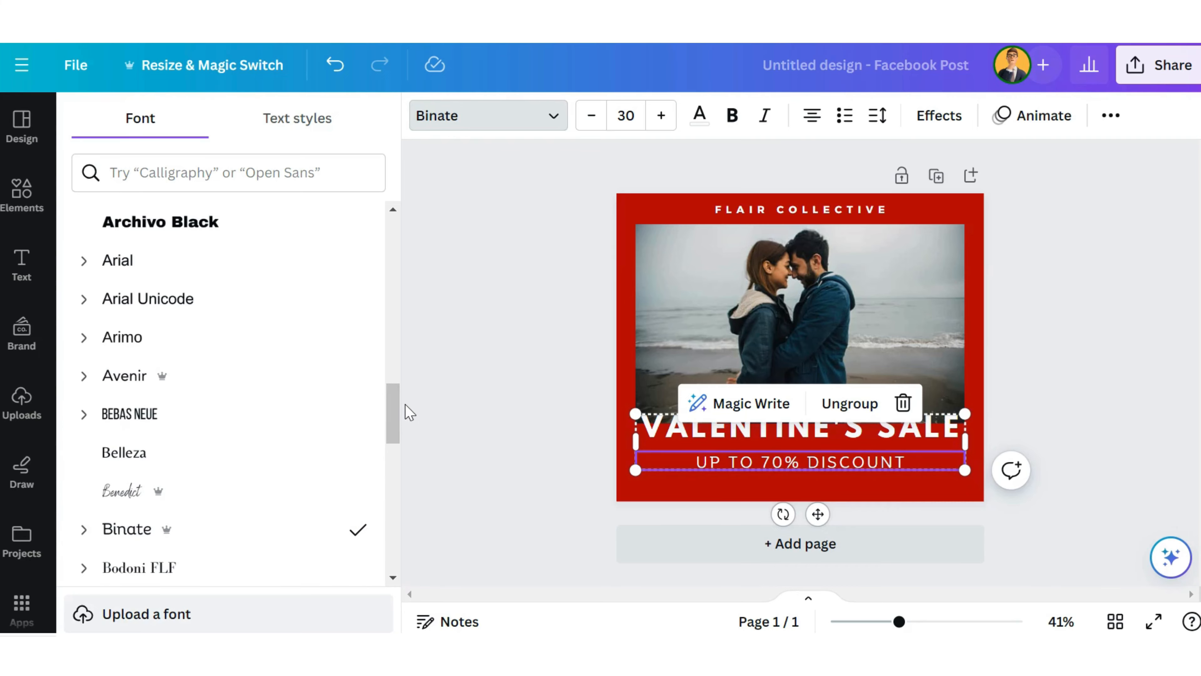
# Step: Try the darkest photo color on the "VALENTINE'S SALE" heading text and undo the color change
pyautogui.click(776, 423)
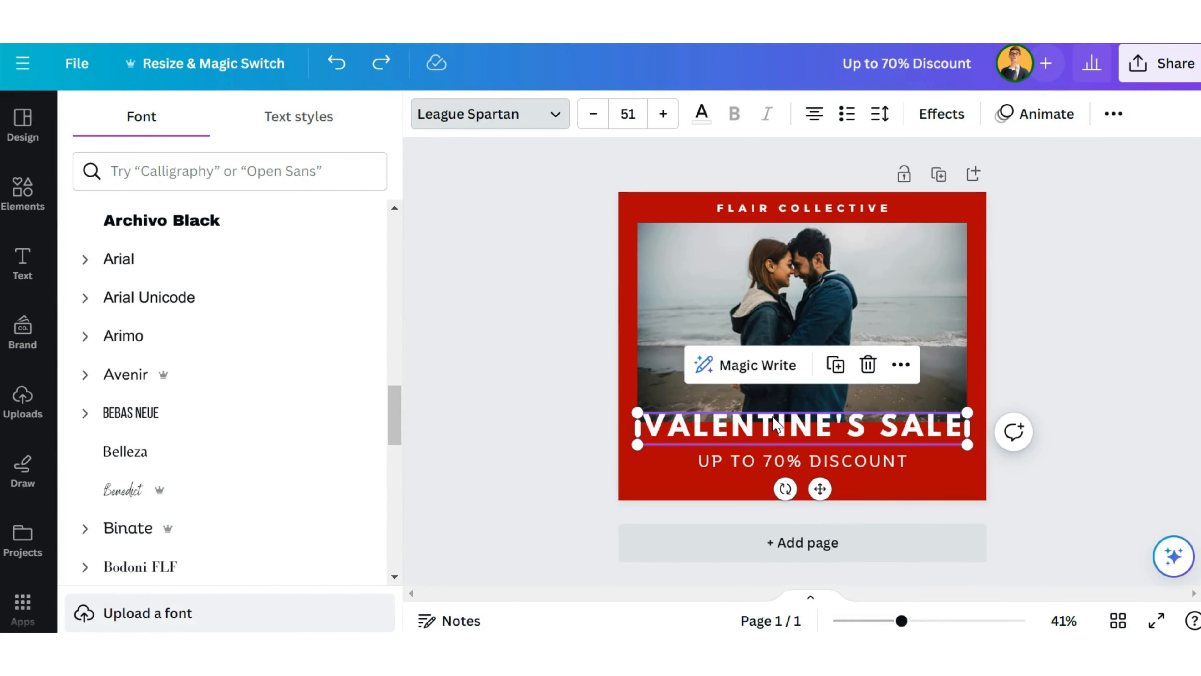
pyautogui.click(707, 121)
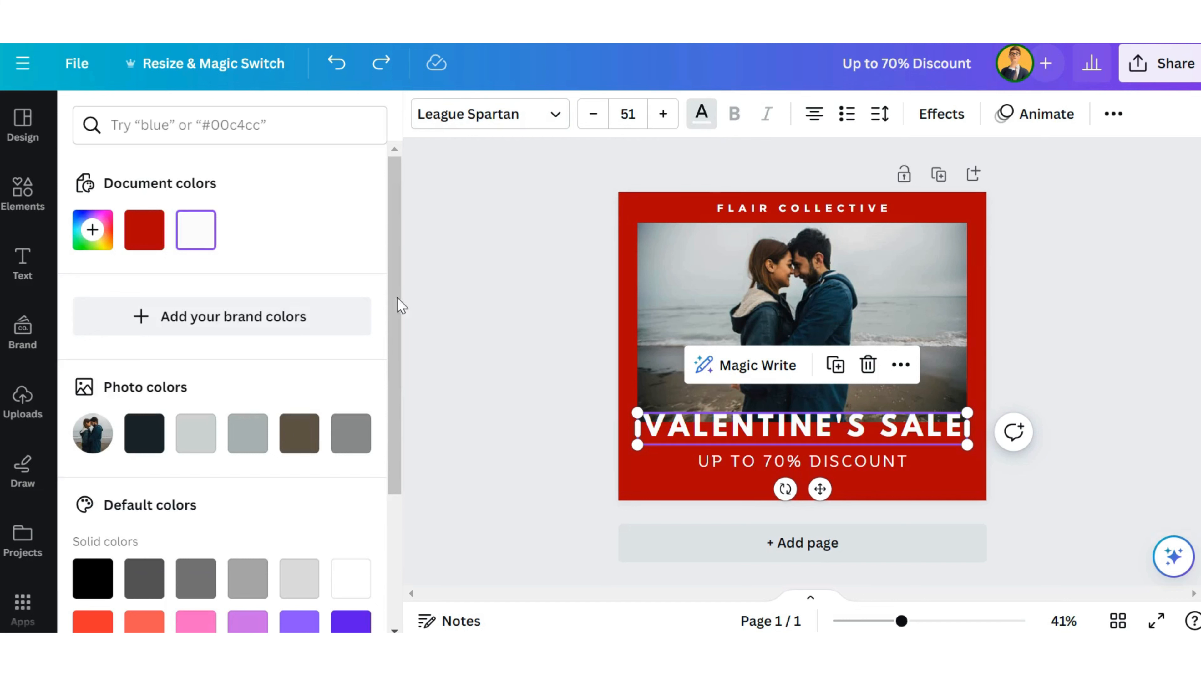
pyautogui.click(145, 443)
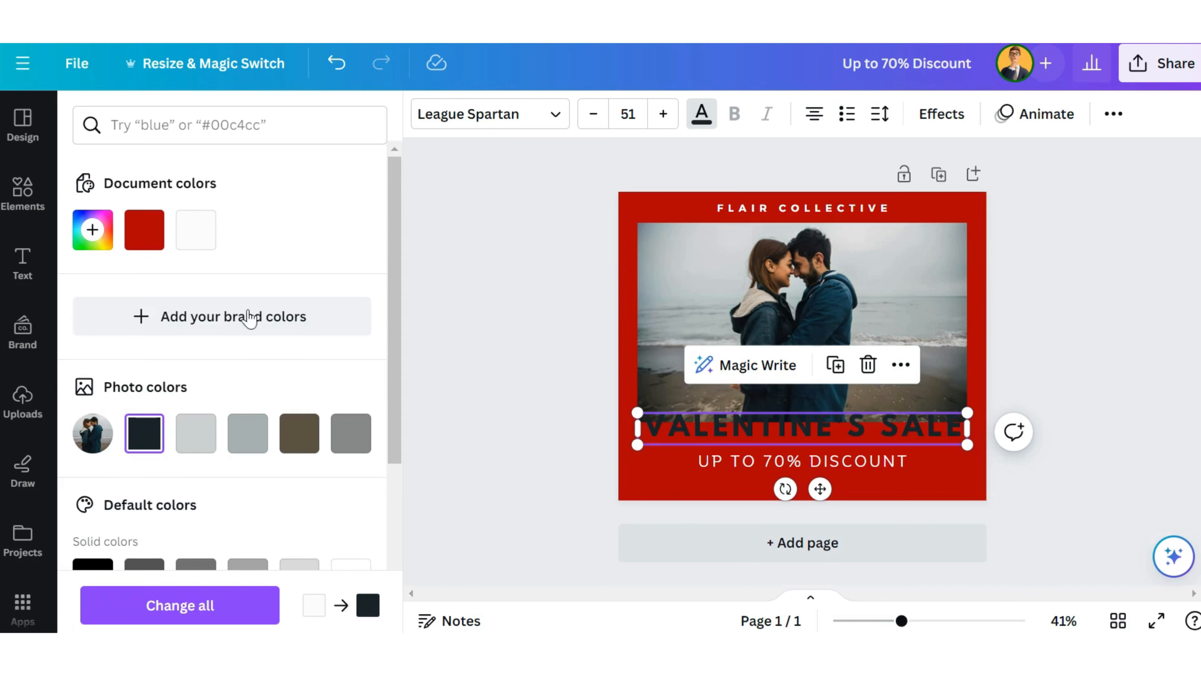
pyautogui.click(345, 71)
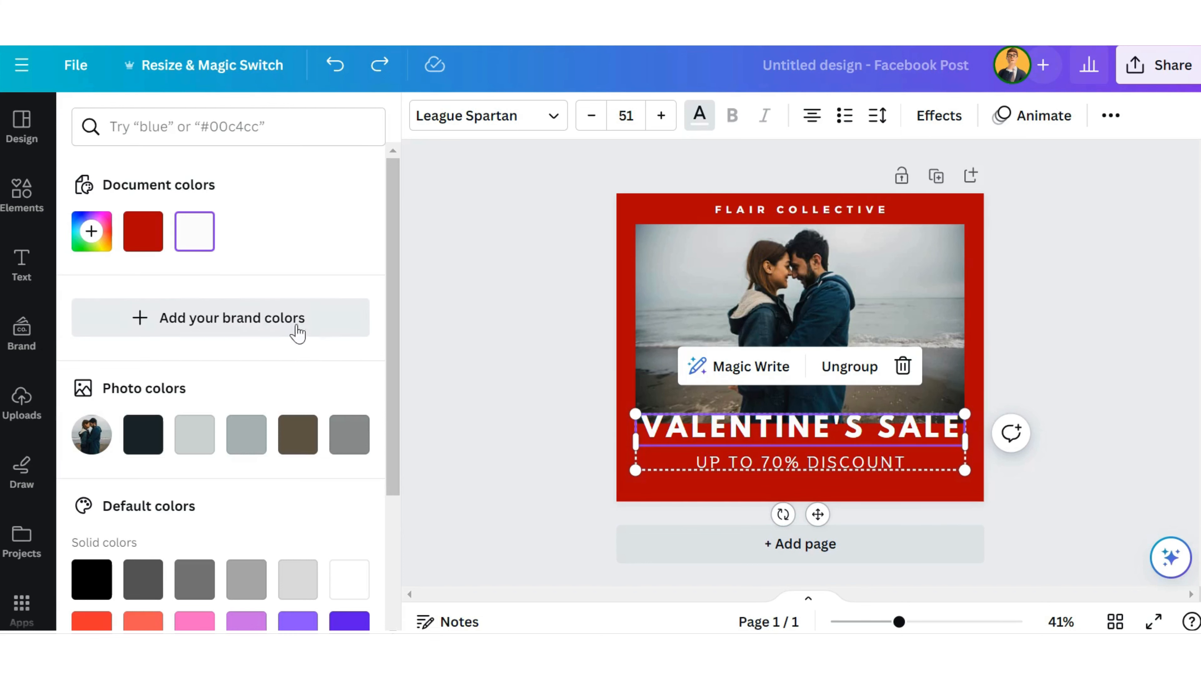
# Step: Add a subheading over the couple photo reading "Wishing you a beautiful day filled with all the love and happiness you deserve!"
pyautogui.click(23, 264)
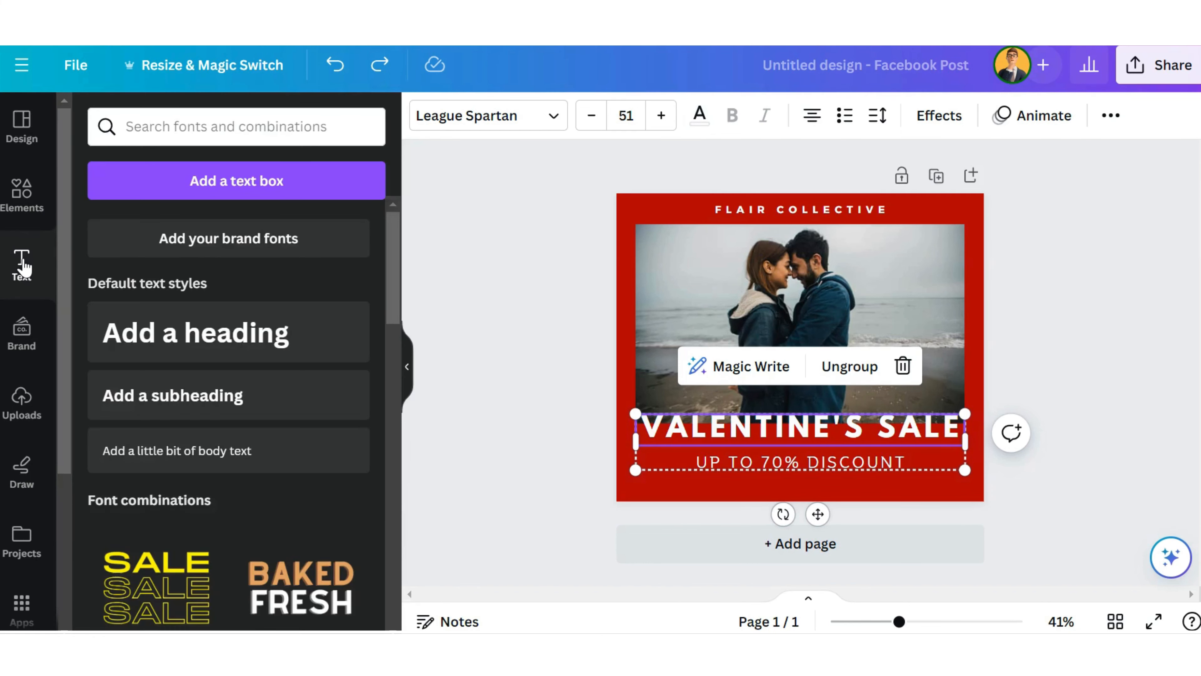
pyautogui.click(206, 399)
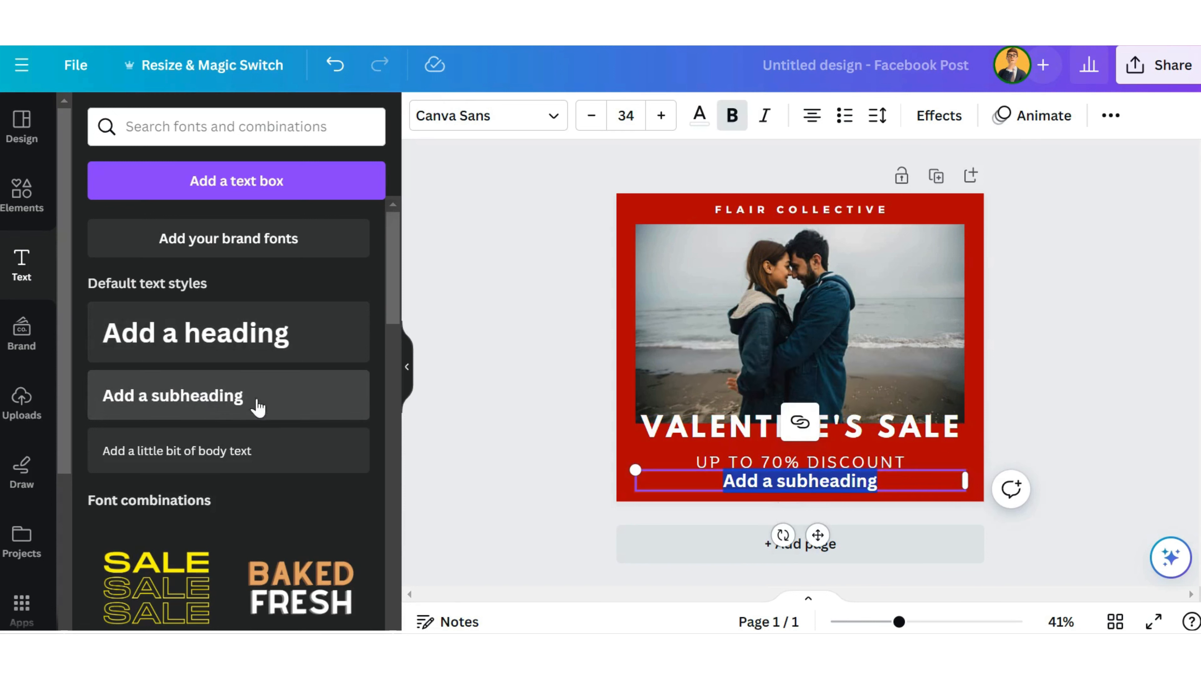
pyautogui.click(555, 485)
pyautogui.moveTo(772, 492); pyautogui.dragTo(778, 315)
pyautogui.doubleClick(797, 316)
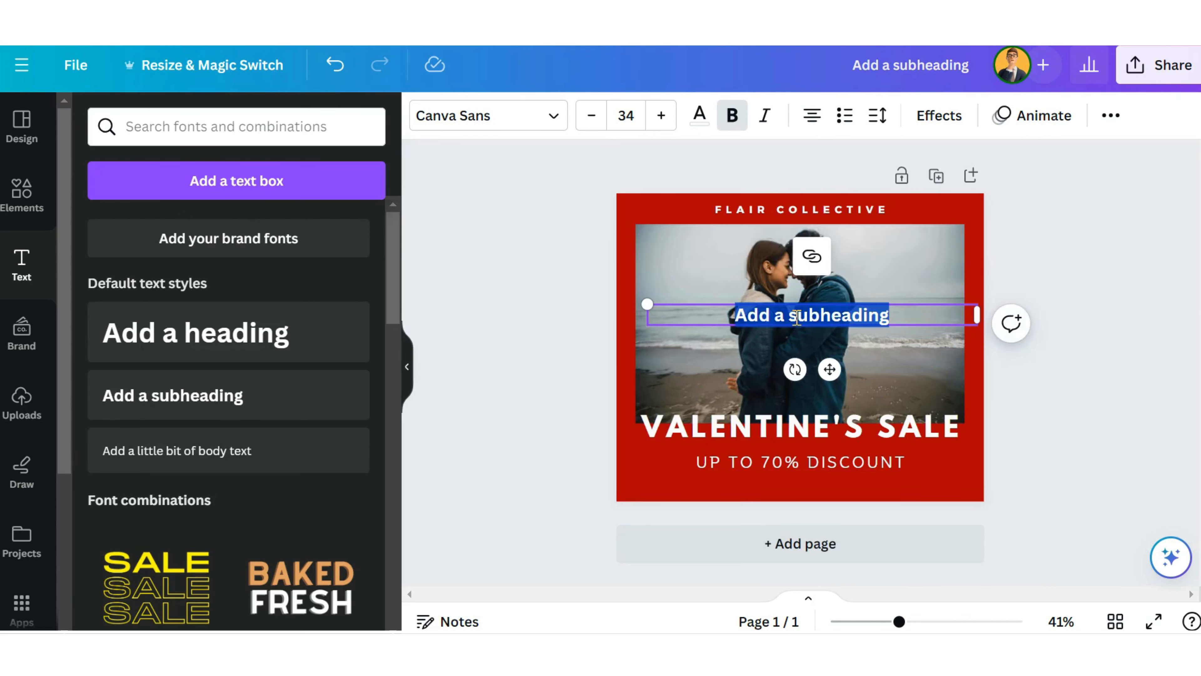
pyautogui.write('Wishing you a beautiful day filled with all the love and happiness you deserve!')
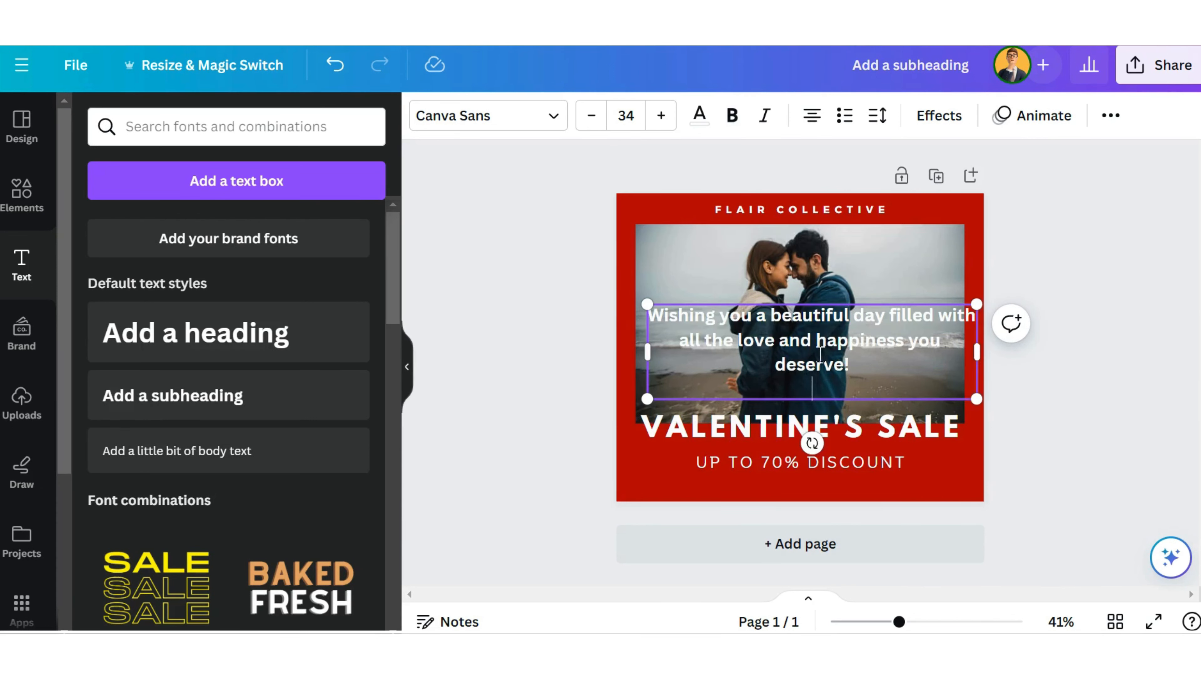
# Step: Scale the greeting text box down to font size 31.4 so that it fits within the couple photo
pyautogui.click(847, 290)
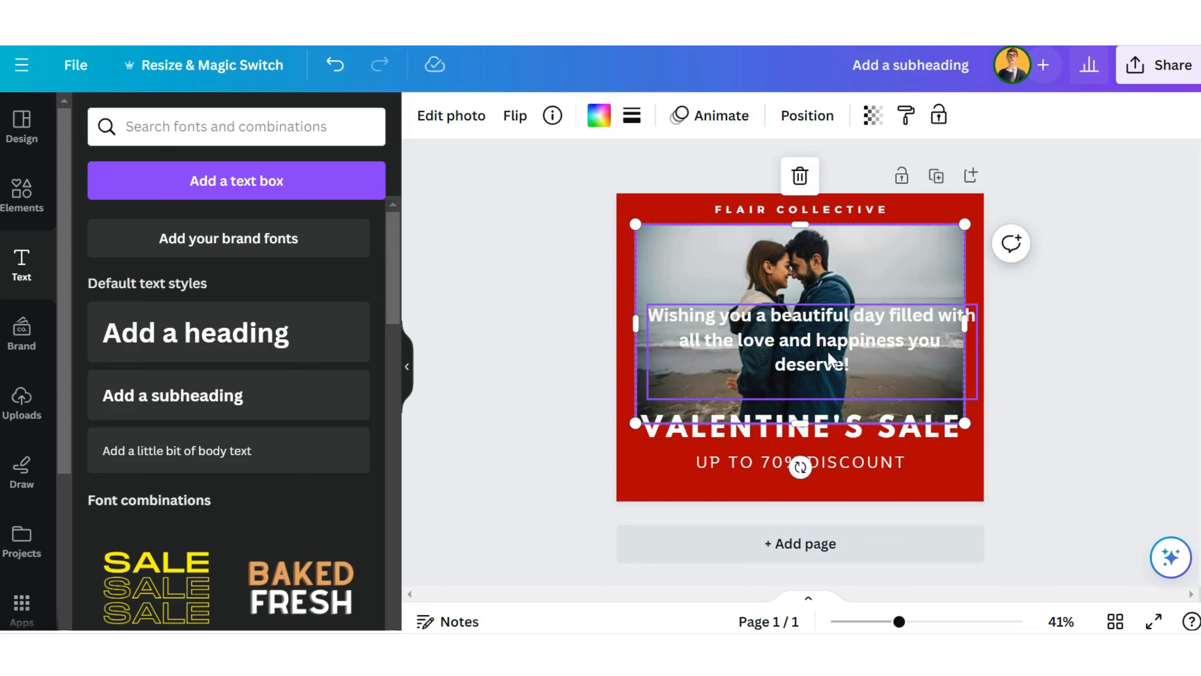
pyautogui.click(827, 368)
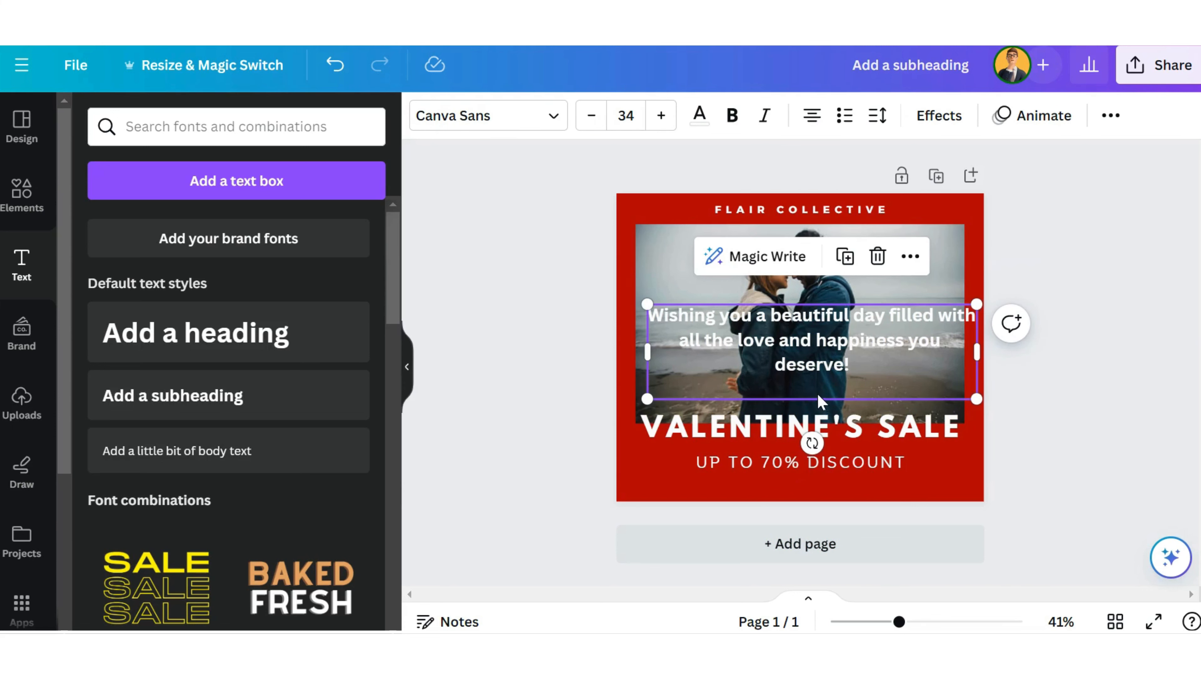
pyautogui.moveTo(818, 392)
pyautogui.mouseDown()
pyautogui.moveTo(816, 363)
pyautogui.moveTo(815, 375)
pyautogui.mouseUp()
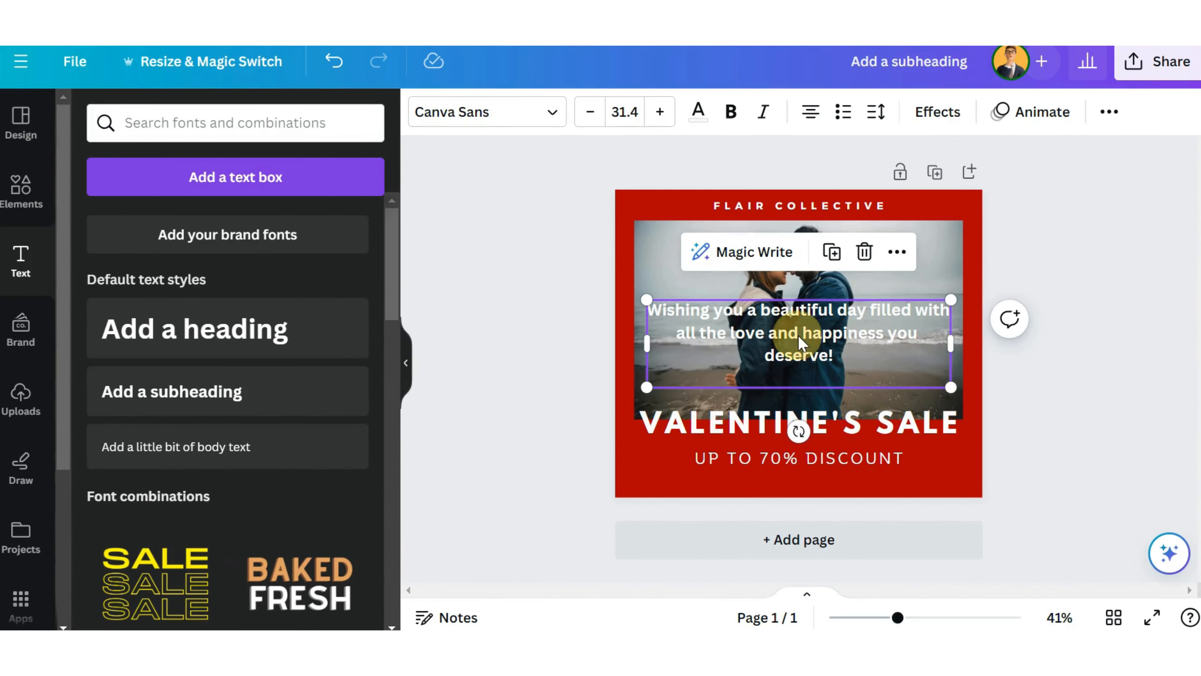
# Step: Set the font of the whole greeting text over the photo to Binate
pyautogui.click(799, 335)
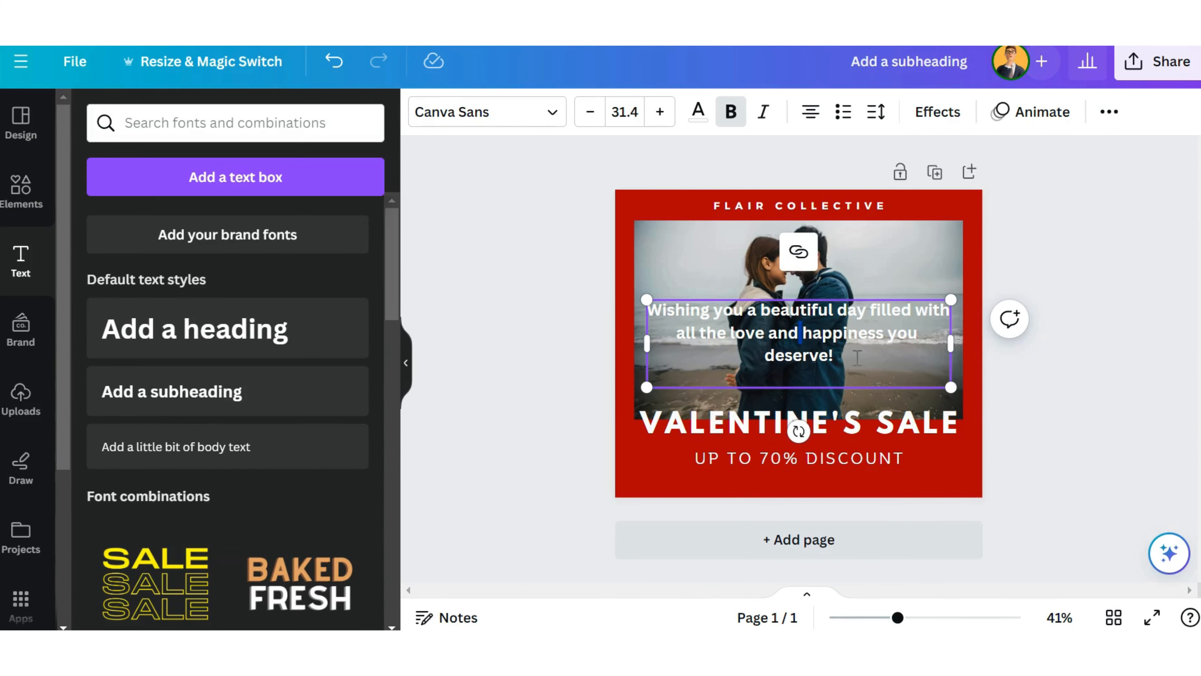
pyautogui.moveTo(857, 357); pyautogui.dragTo(647, 306)
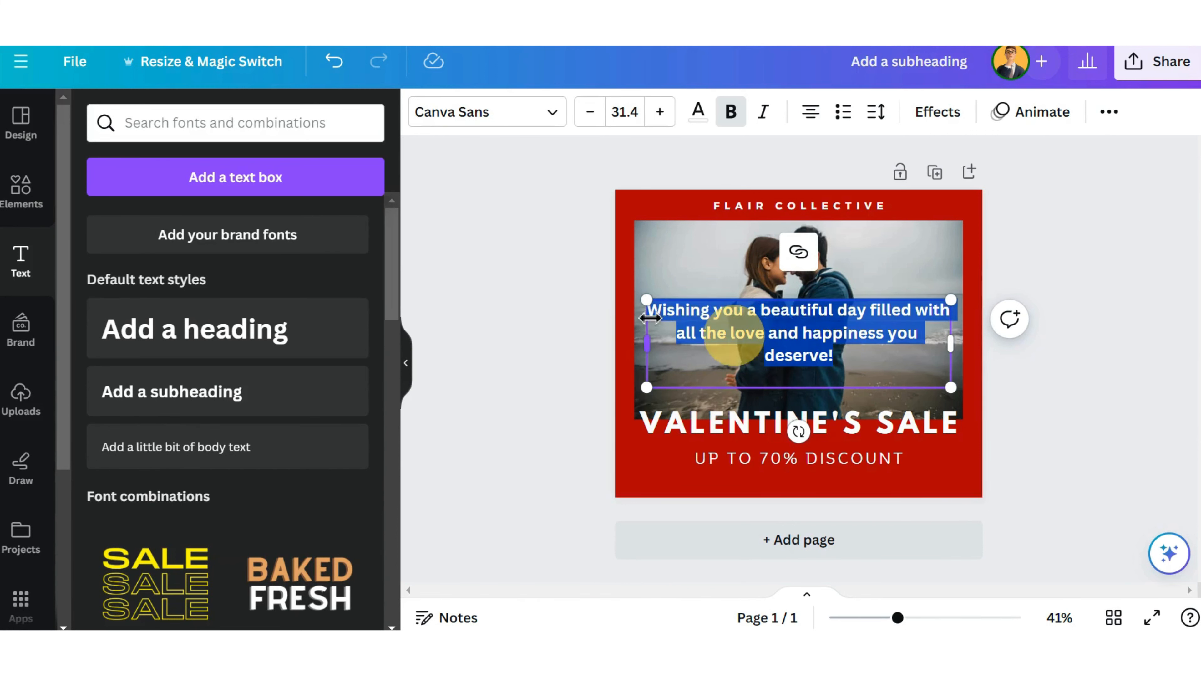
pyautogui.click(557, 124)
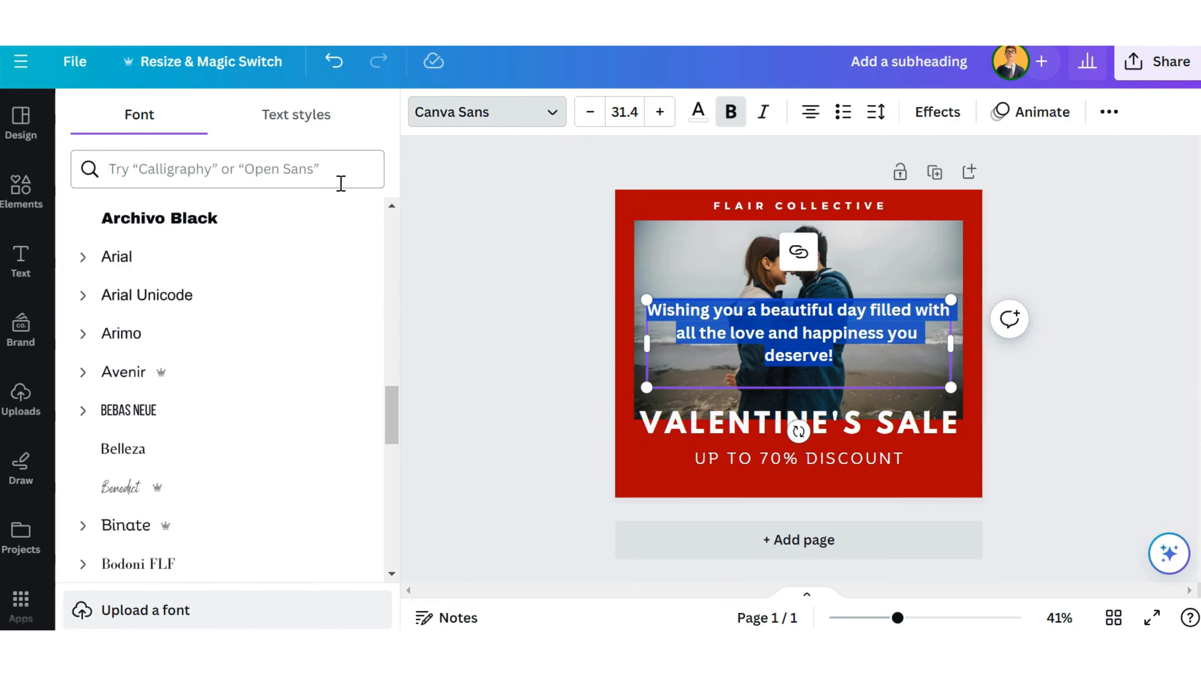
pyautogui.scroll(10, 330, 260)
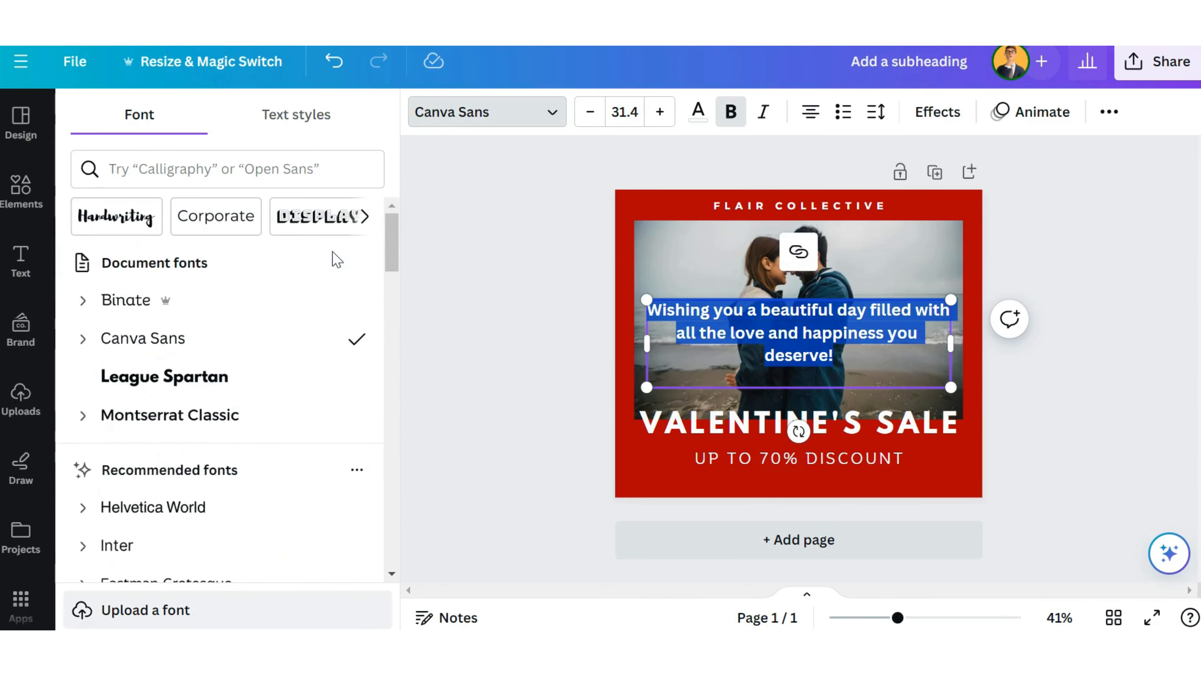
pyautogui.click(143, 314)
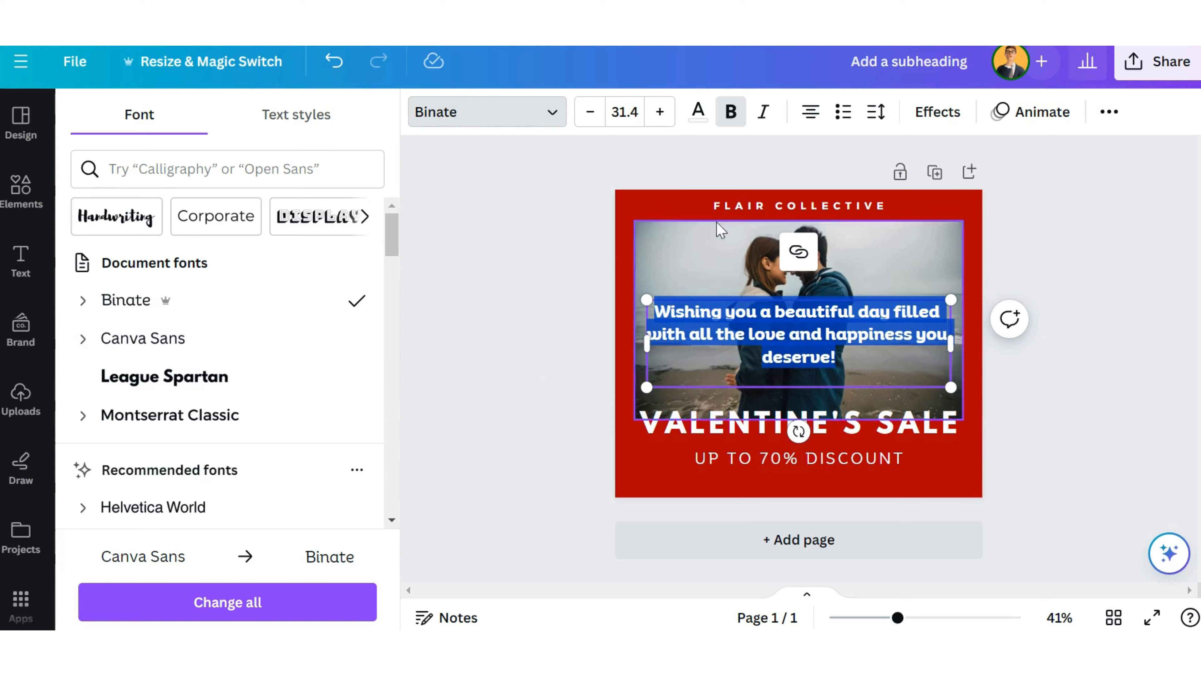
# Step: Try the greeting text without bold, and make the whole greeting bold again
pyautogui.click(731, 114)
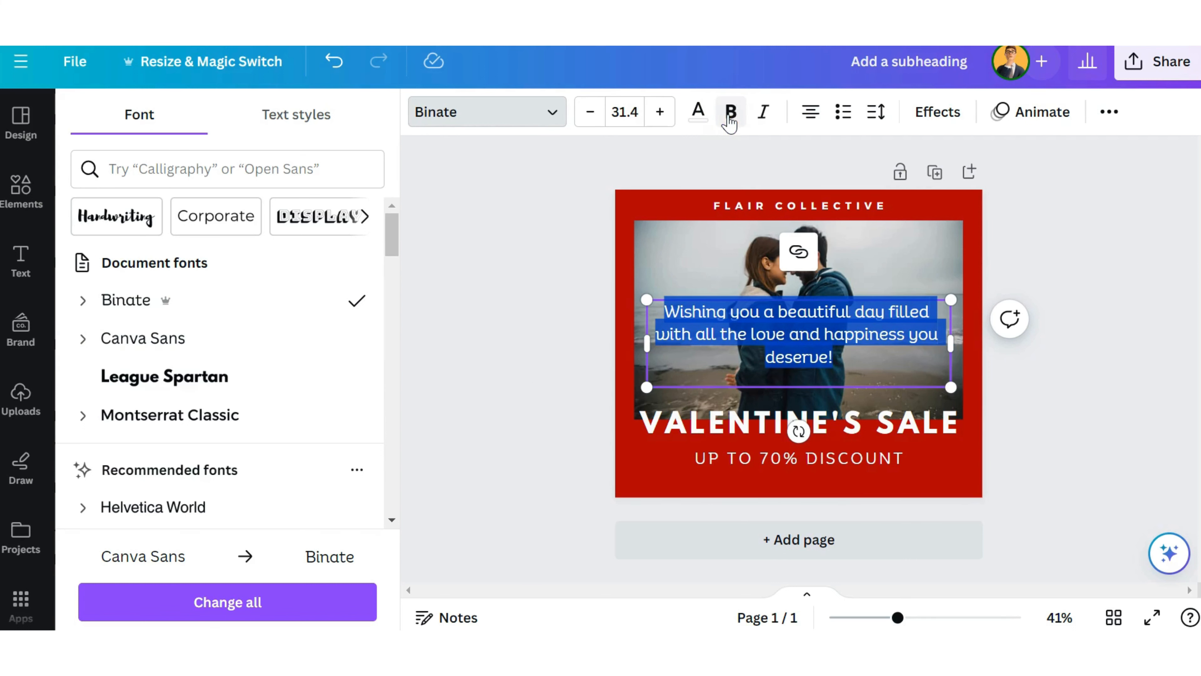
pyautogui.click(893, 359)
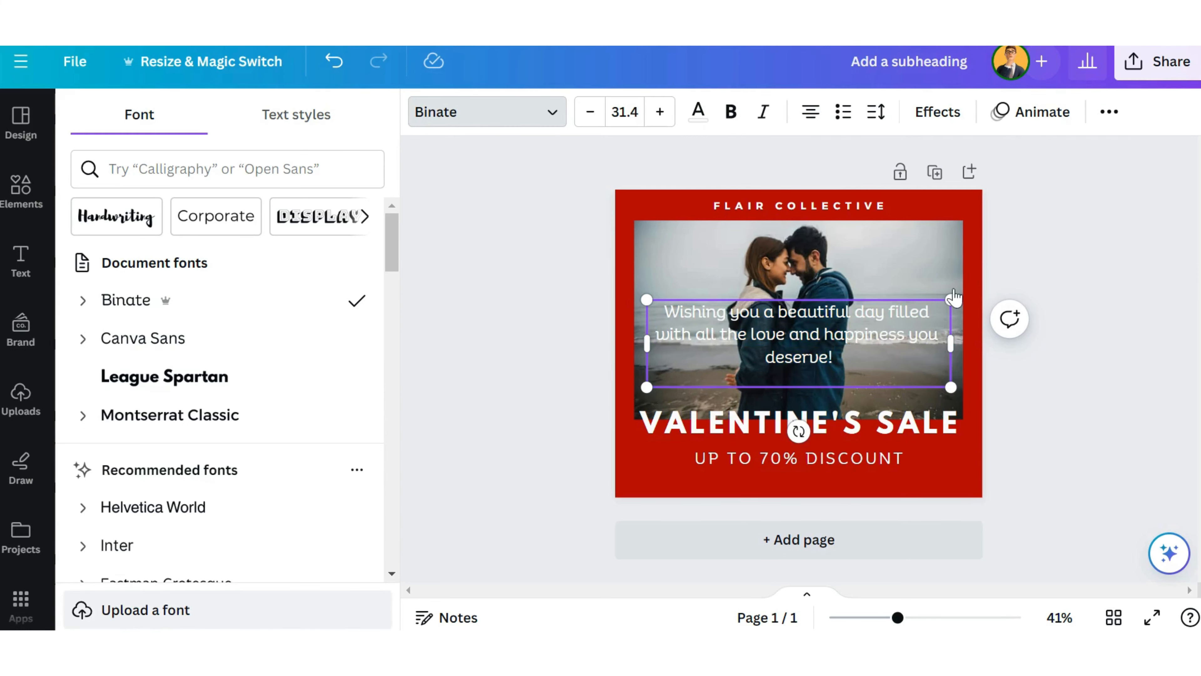
pyautogui.moveTo(840, 363); pyautogui.dragTo(672, 312)
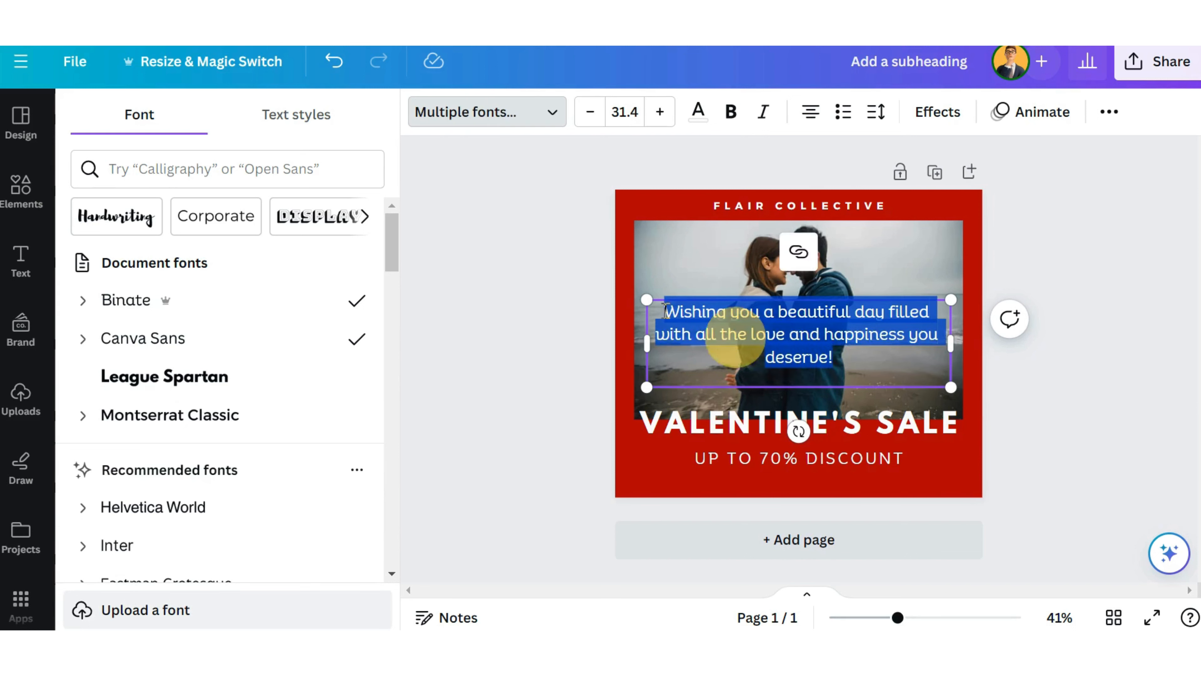
pyautogui.click(729, 121)
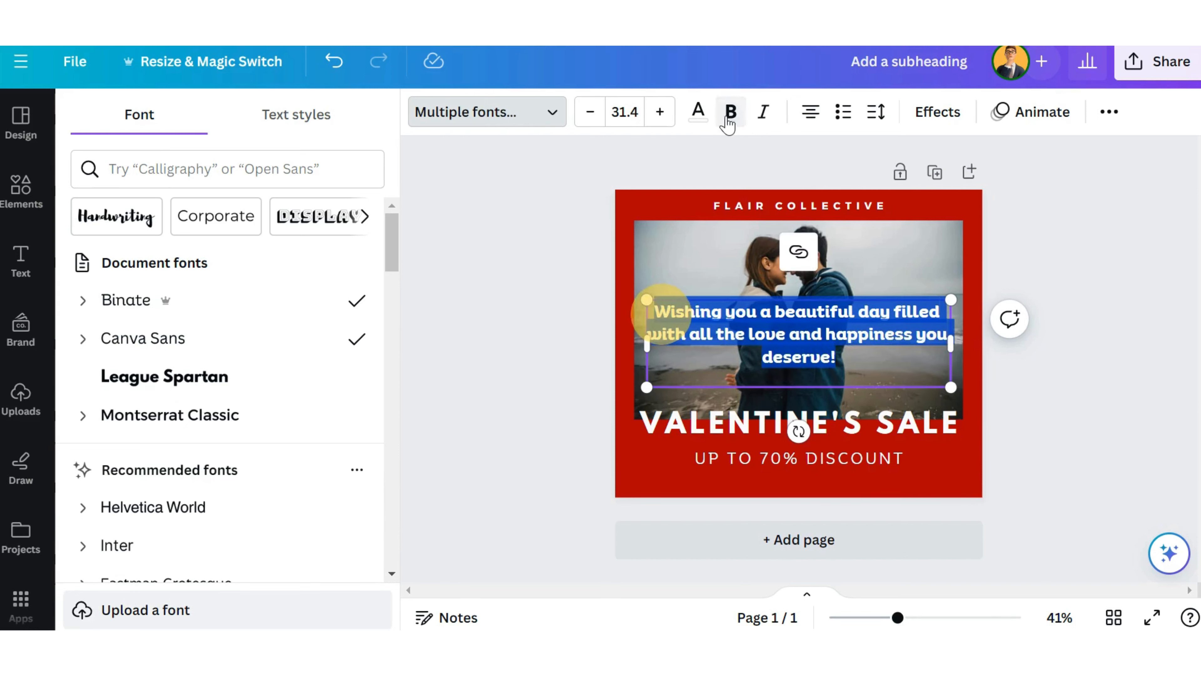
# Step: Increase the greeting text's font size to 33.4 and position it over the couple photo
pyautogui.click(665, 115)
pyautogui.click(659, 112)
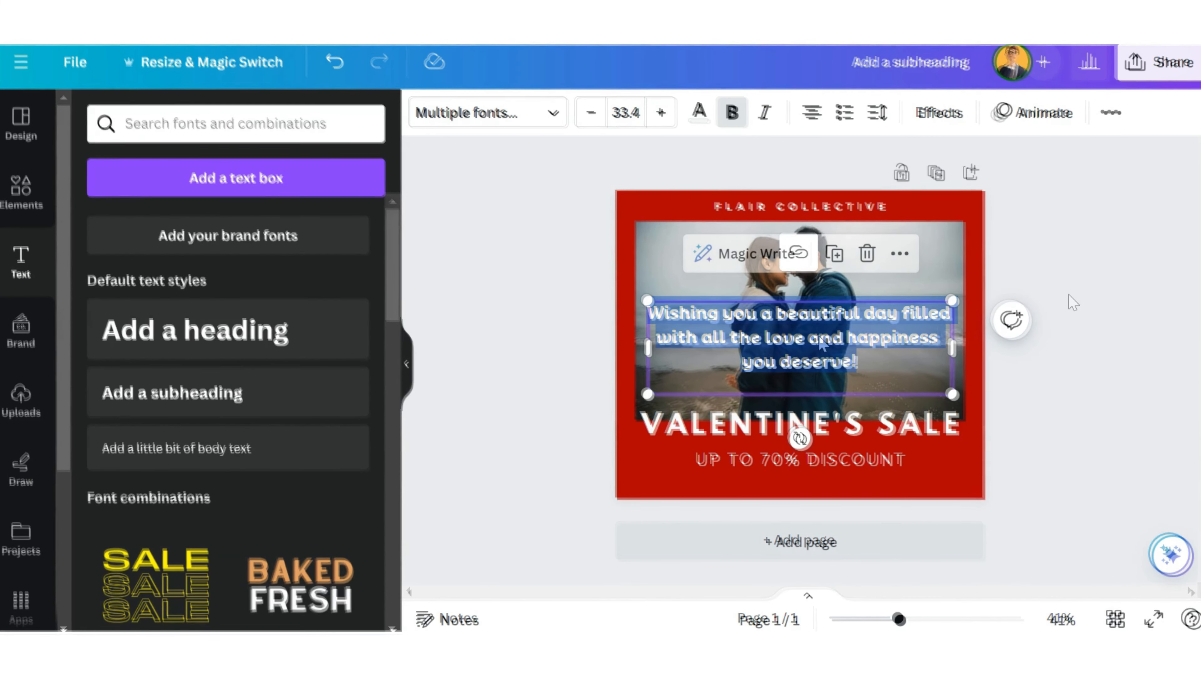
pyautogui.click(799, 325)
pyautogui.moveTo(800, 325); pyautogui.dragTo(800, 330)
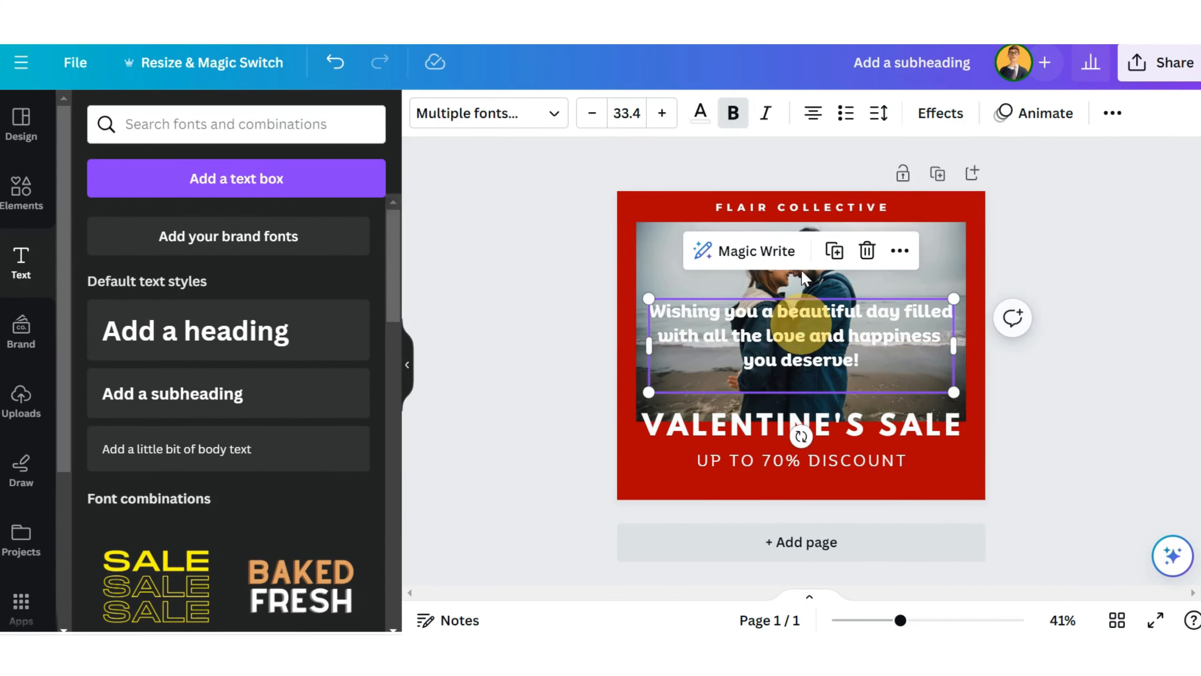
# Step: Replace the "FLAIR COLLECTIVE" line above the photo with "2024 COLLECTION"
pyautogui.click(869, 207)
pyautogui.tripleClick(869, 207)
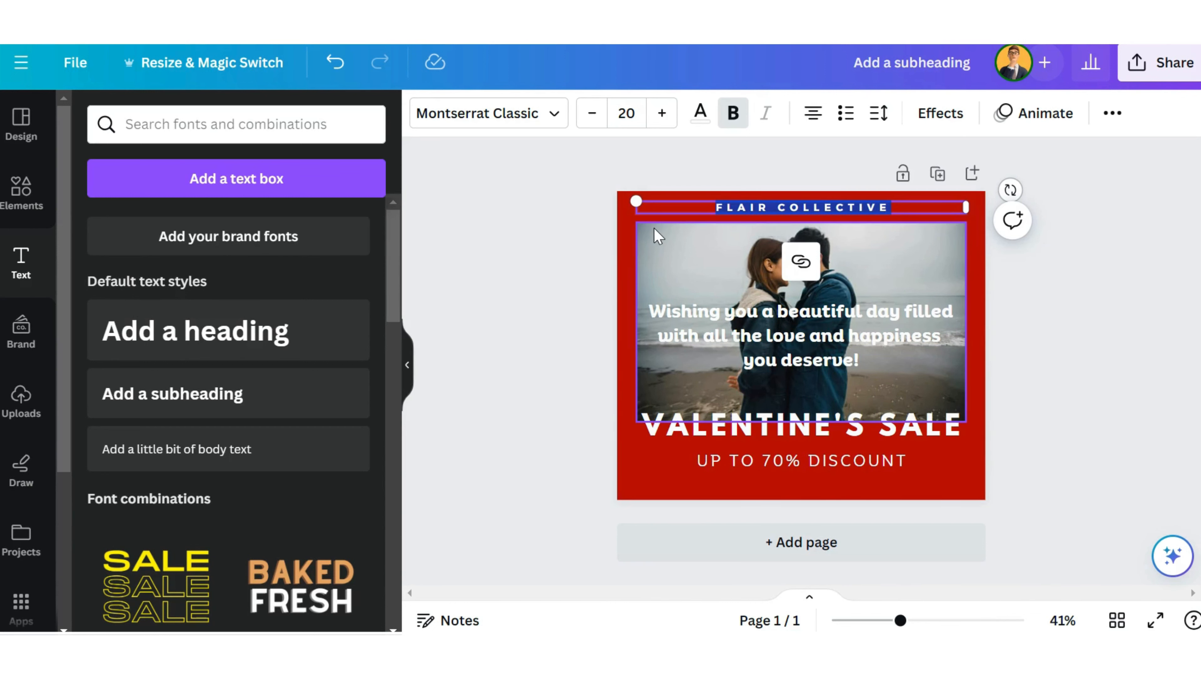
pyautogui.write('2024 COLLECTION')
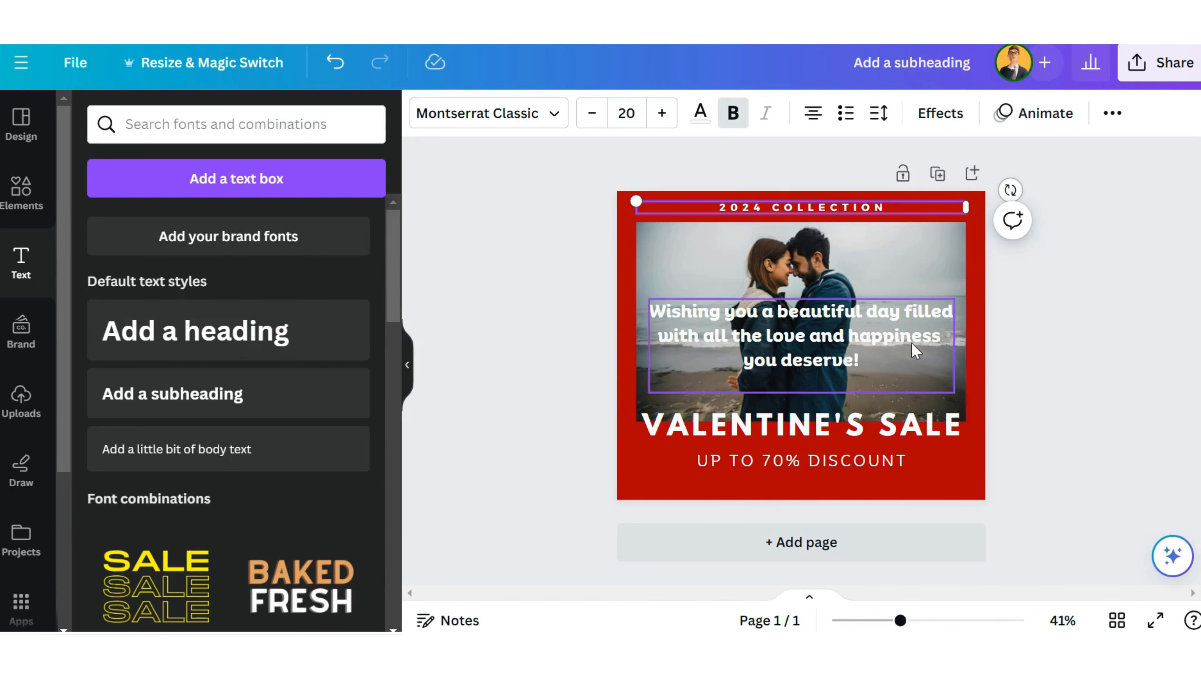
# Step: Move the "VALENTINE'S SALE" heading and discount line up together so that the heading sits on the photo's lower edge
pyautogui.click(837, 331)
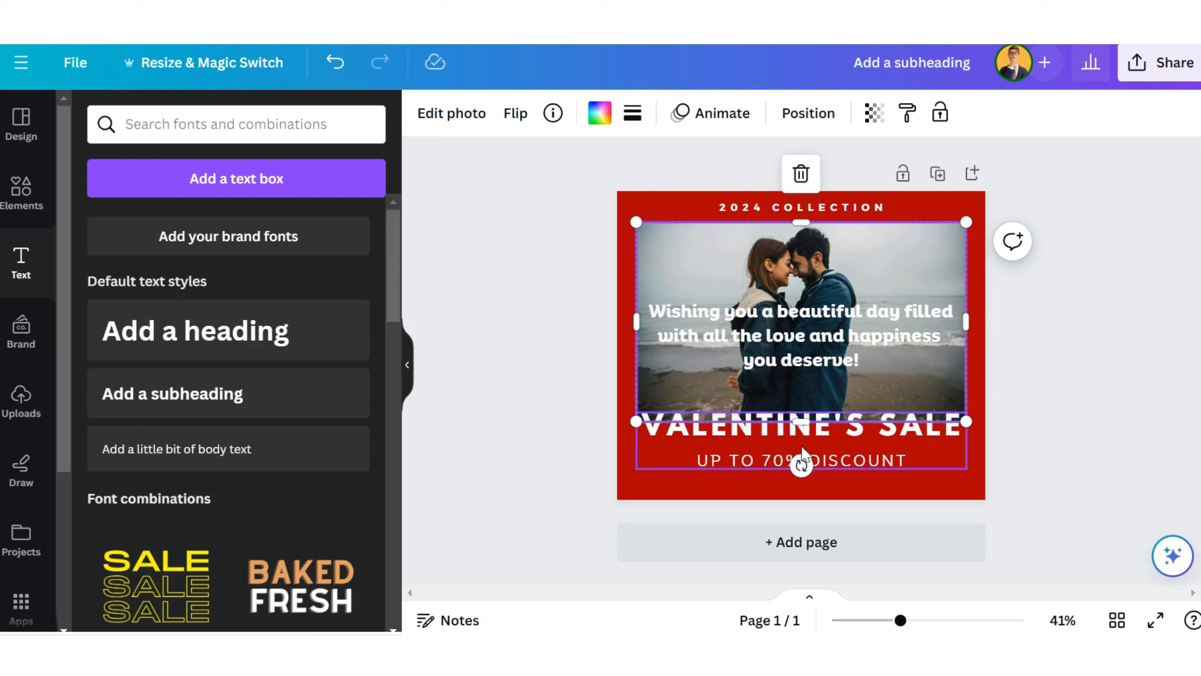
pyautogui.click(769, 464)
pyautogui.moveTo(791, 463); pyautogui.dragTo(788, 448)
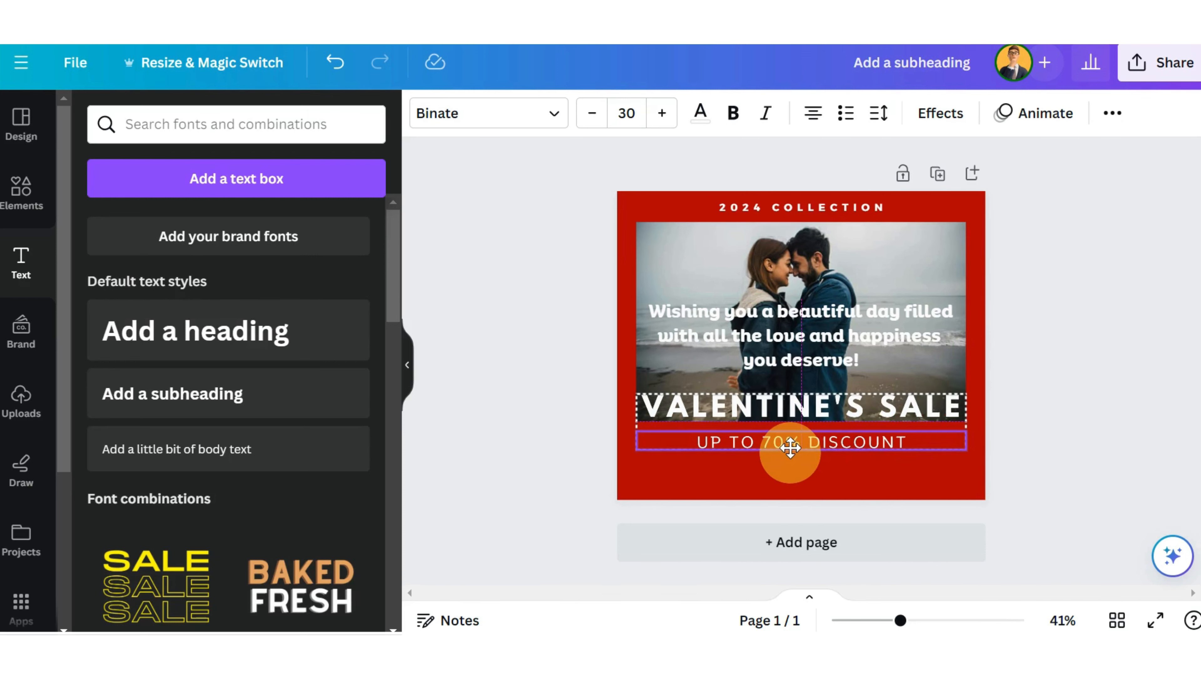
pyautogui.click(885, 492)
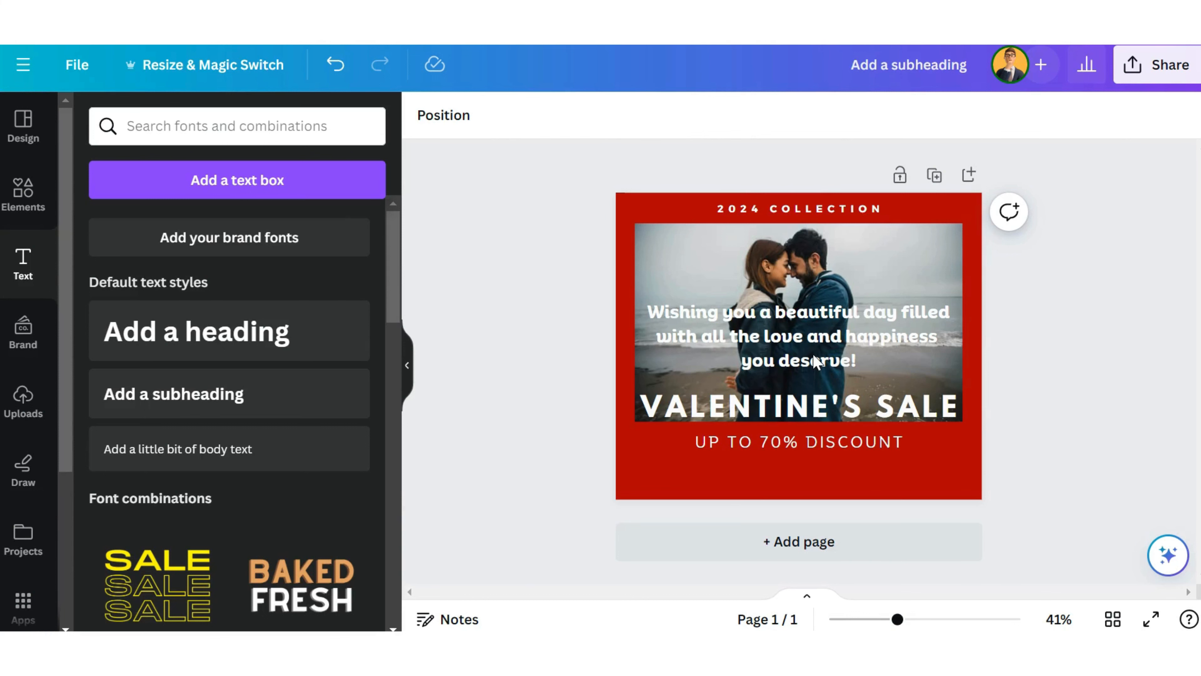
# Step: Save the finished Valentine's sale design
pyautogui.click(77, 75)
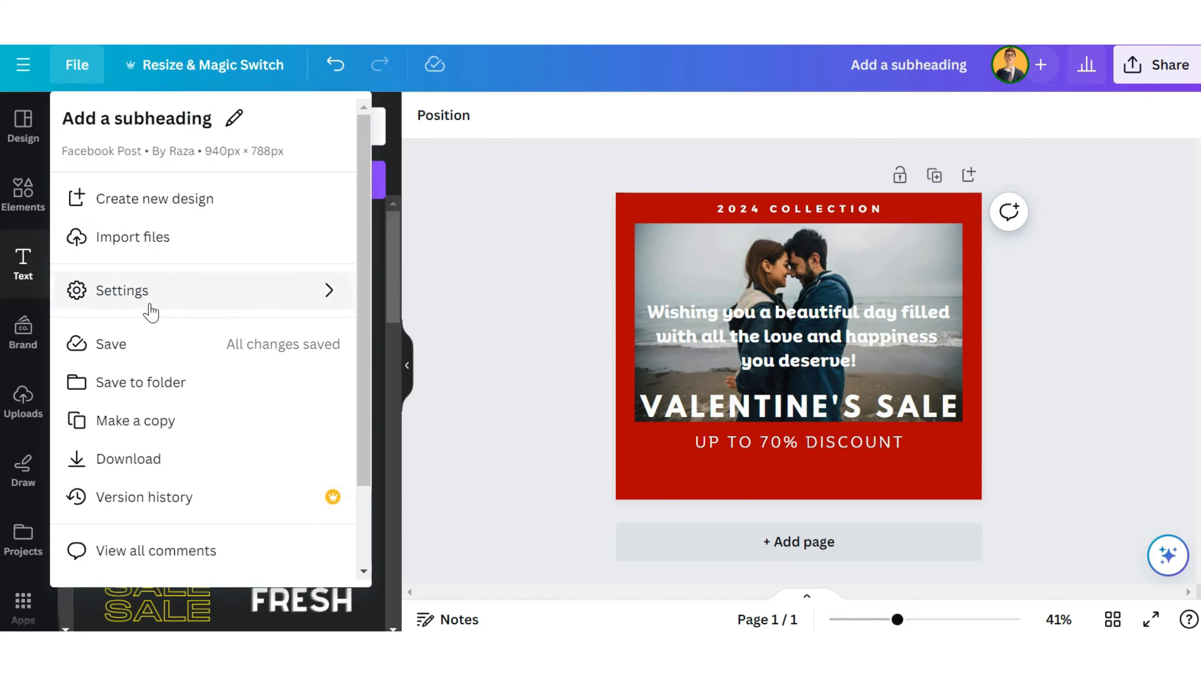
pyautogui.click(153, 349)
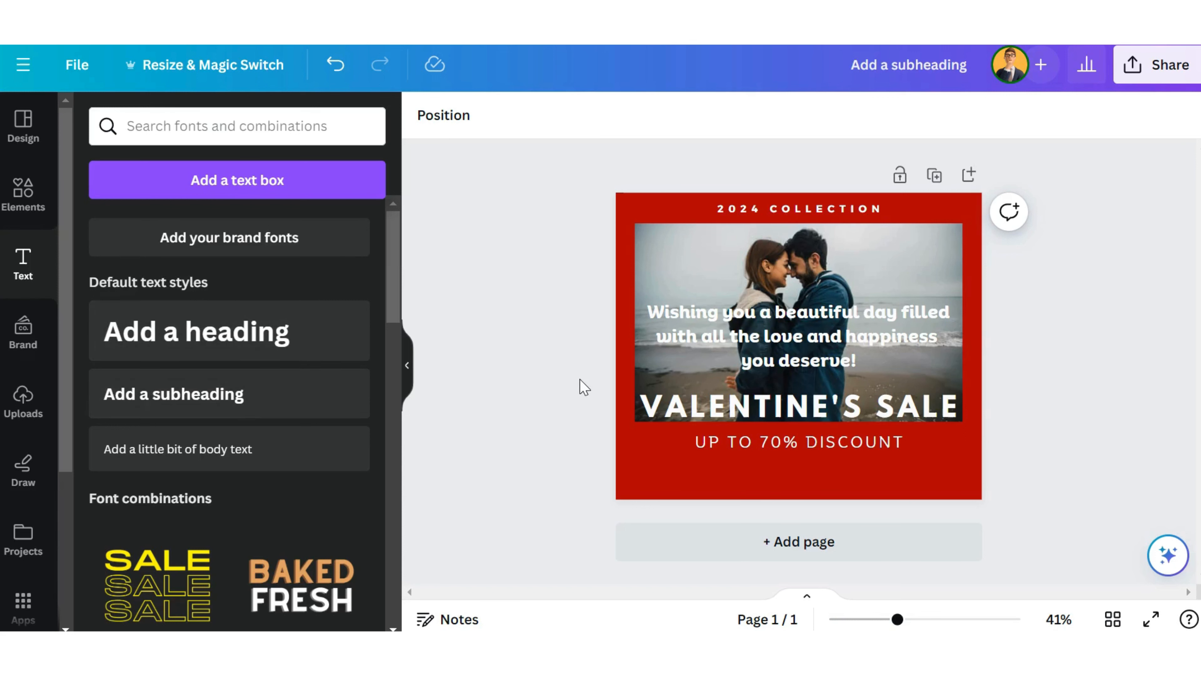
# Step: Choose a Facebook Page as the social sharing destination for the design and start connecting Facebook
pyautogui.click(1139, 72)
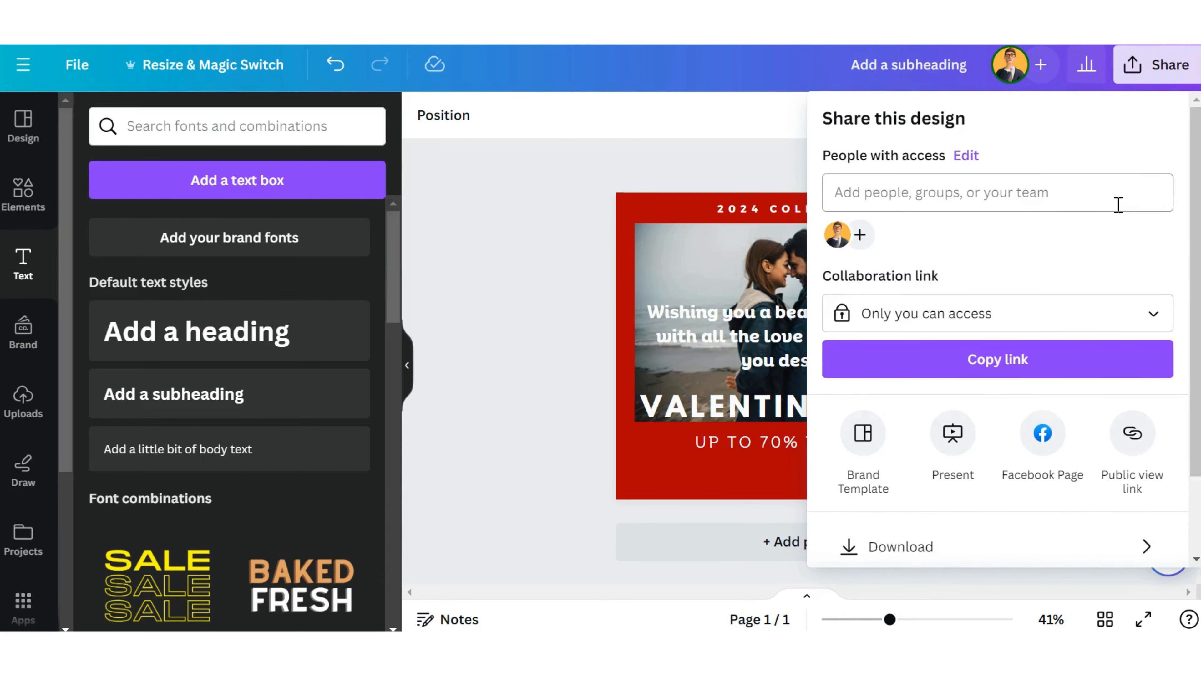
pyautogui.scroll(-2, 1118, 201)
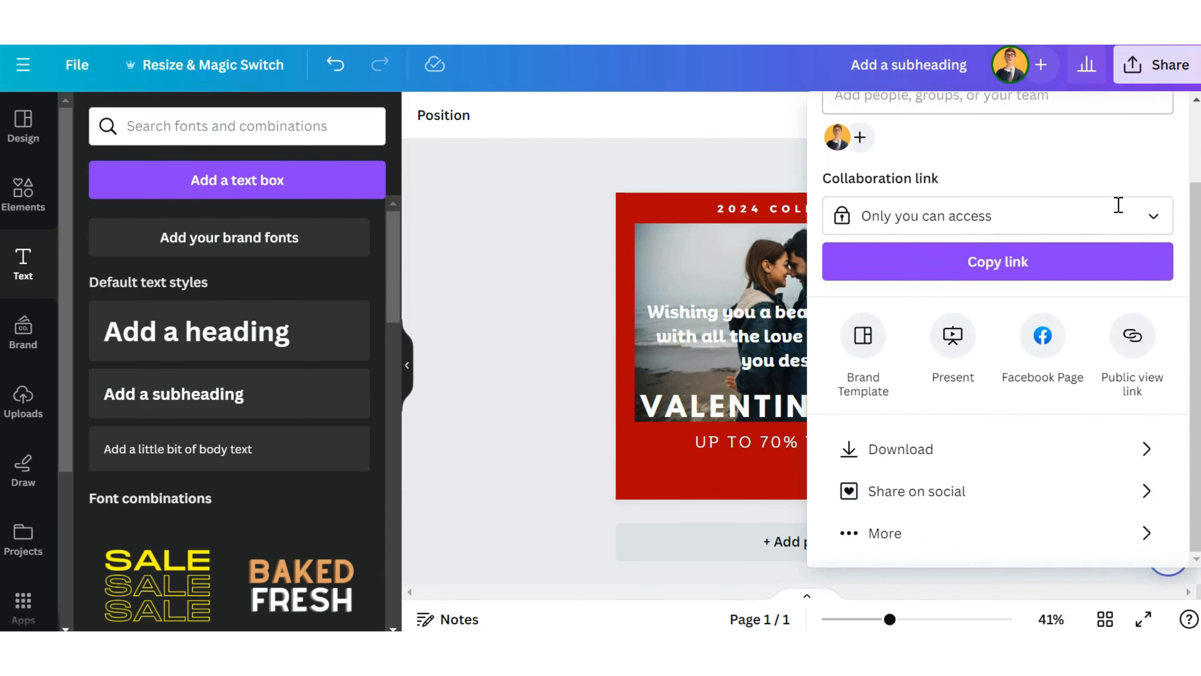
pyautogui.click(1129, 492)
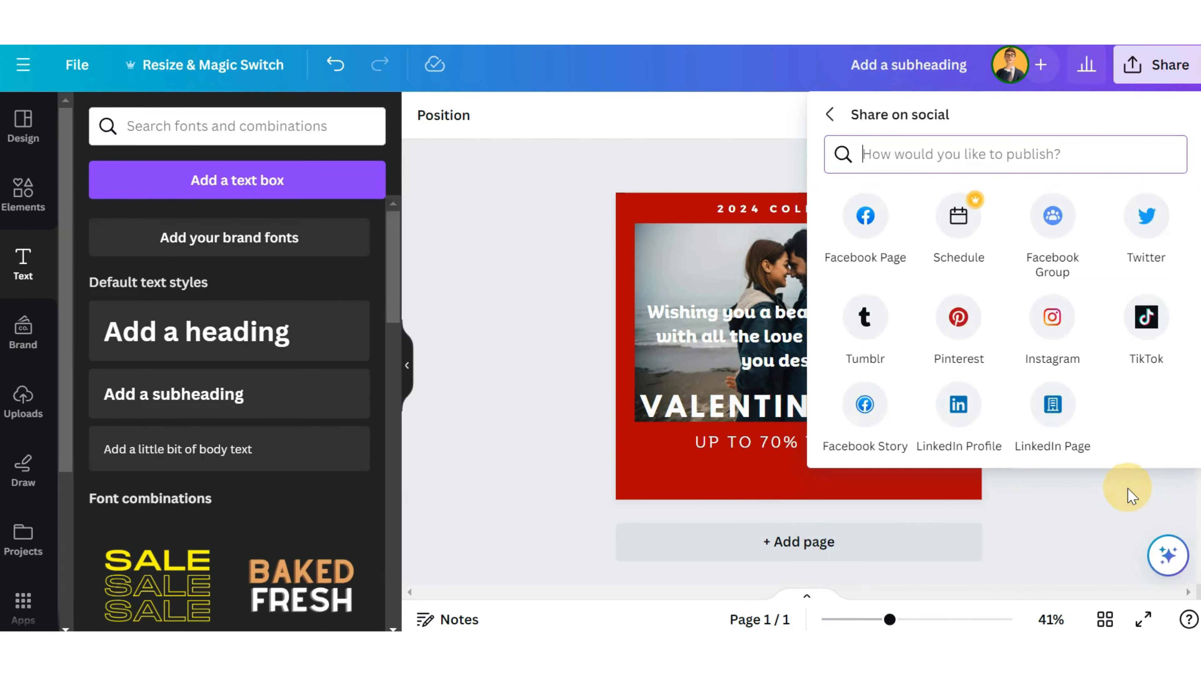
pyautogui.click(870, 220)
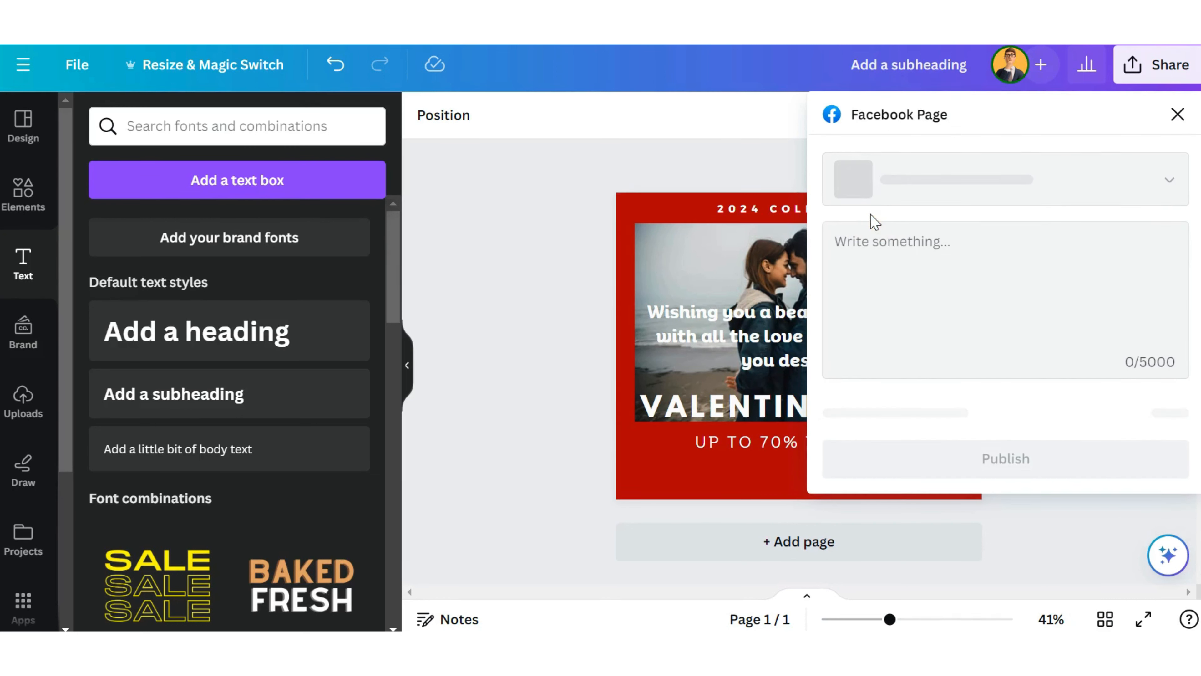
pyautogui.scroll(-1, 981, 273)
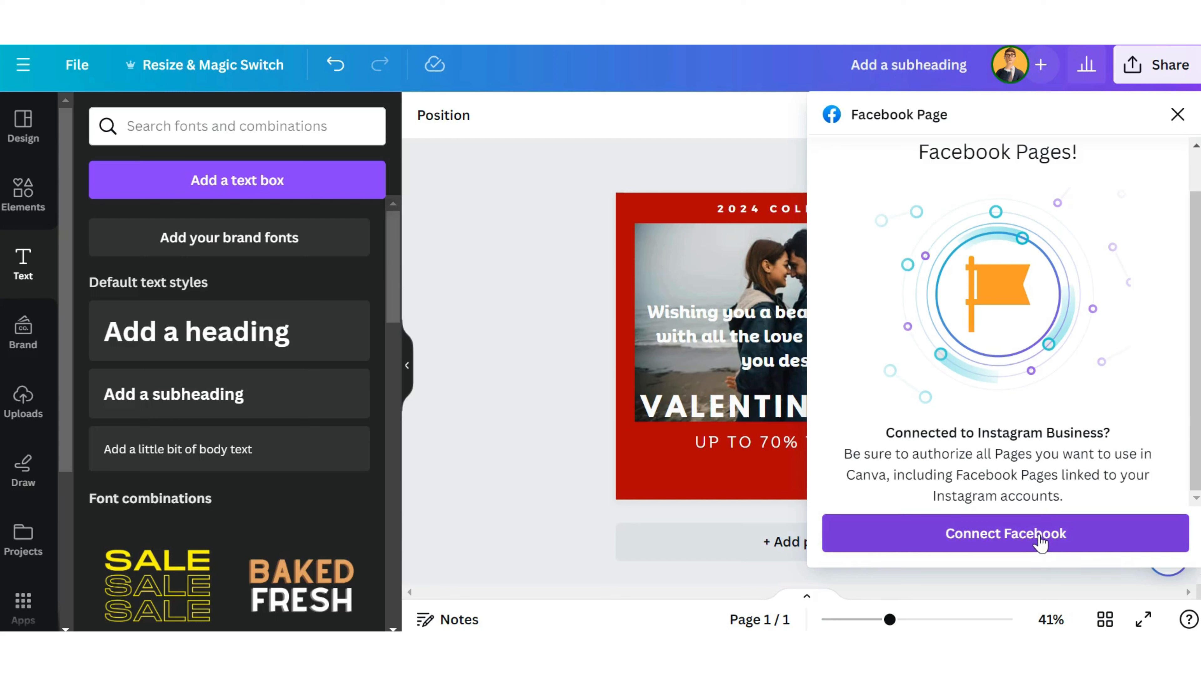
pyautogui.click(1038, 536)
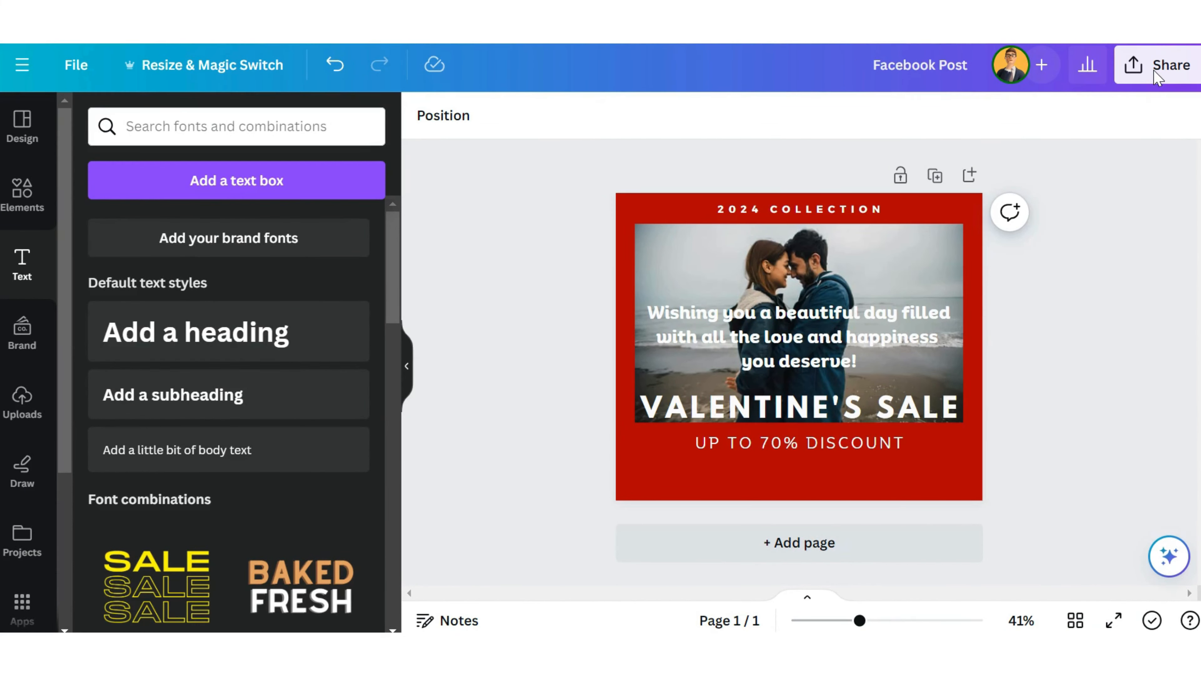
# Step: Download the Valentine's sale post as a PNG at size 1 (940 × 788 px)
pyautogui.click(1155, 71)
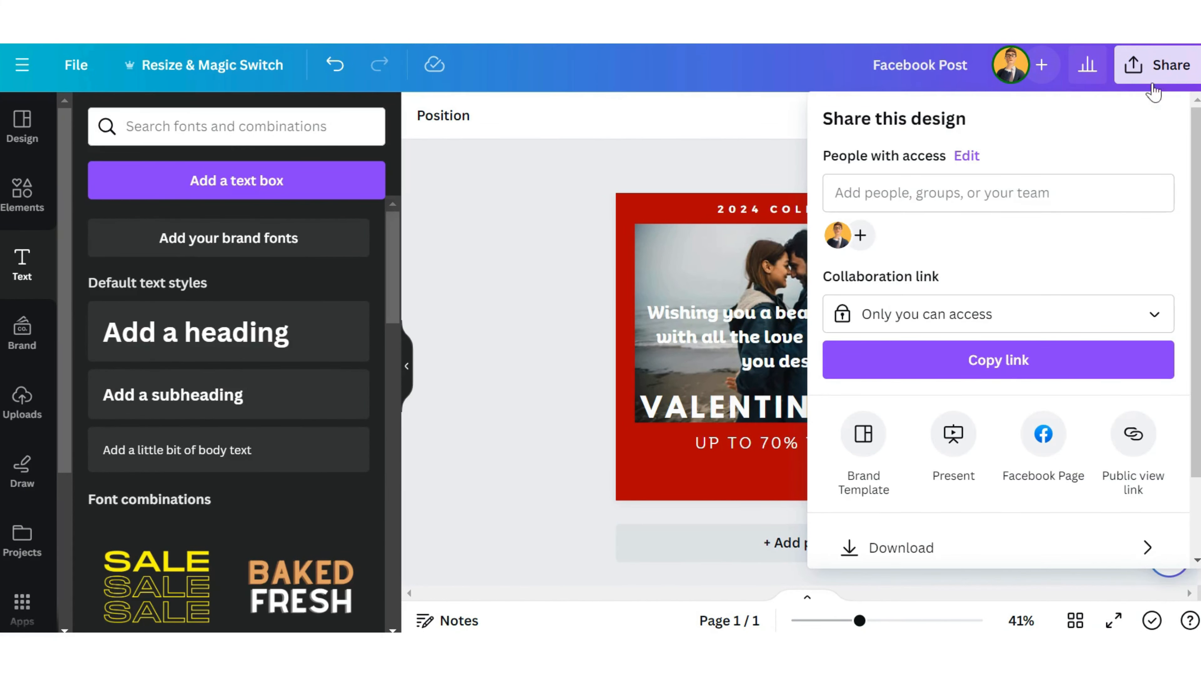
pyautogui.scroll(-2, 1128, 147)
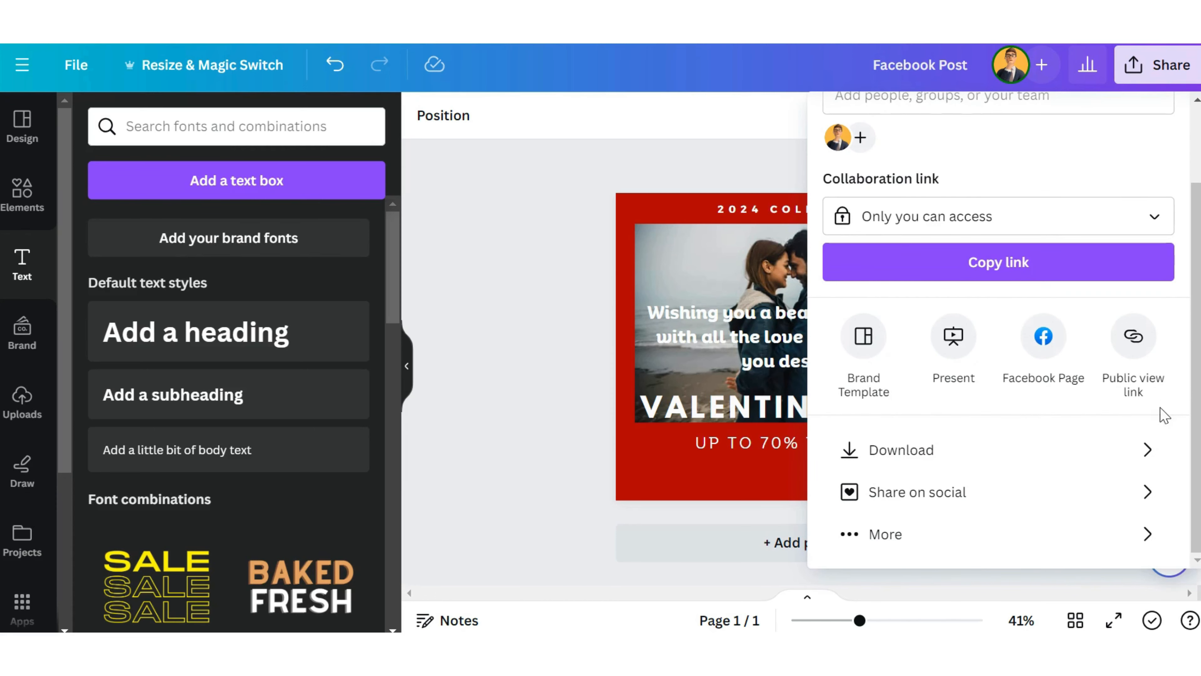
pyautogui.click(1147, 459)
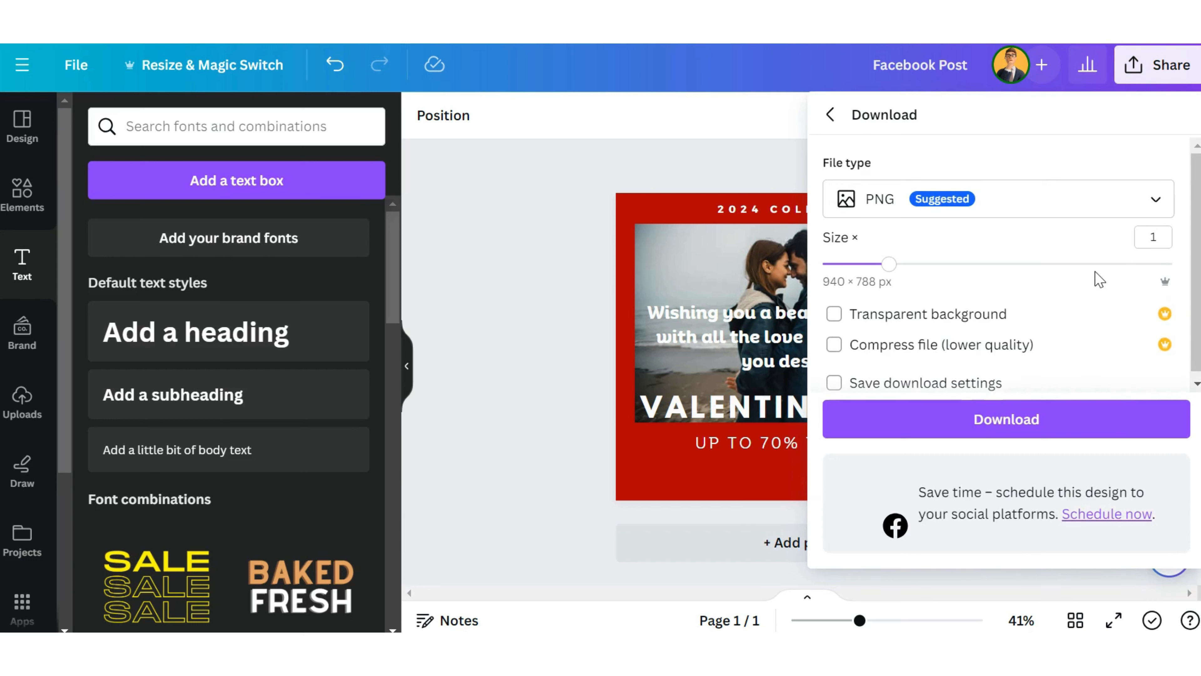
pyautogui.moveTo(898, 270)
pyautogui.mouseDown()
pyautogui.moveTo(942, 271)
pyautogui.moveTo(897, 272)
pyautogui.mouseUp()
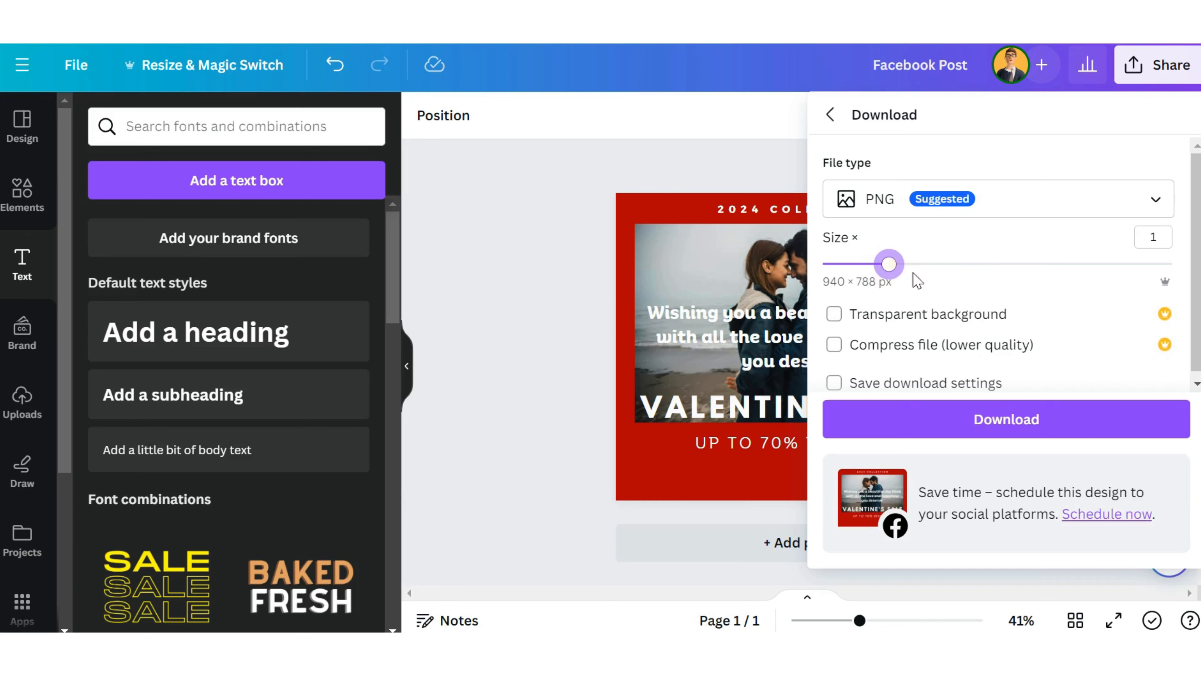
pyautogui.click(1008, 429)
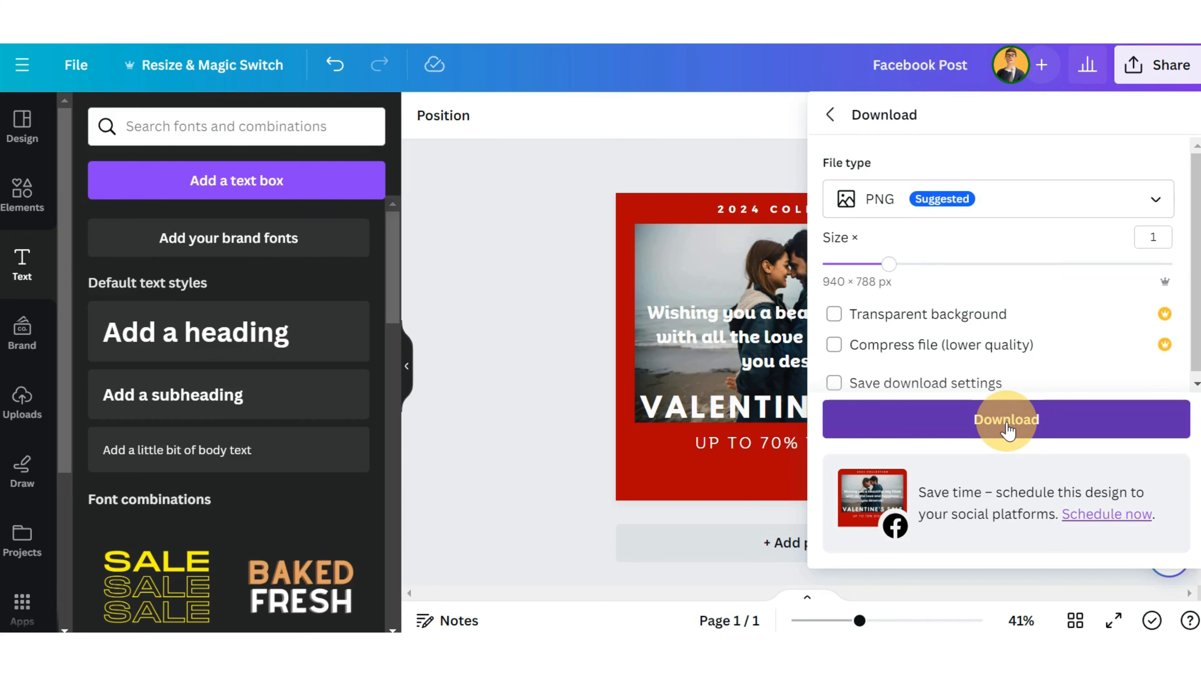